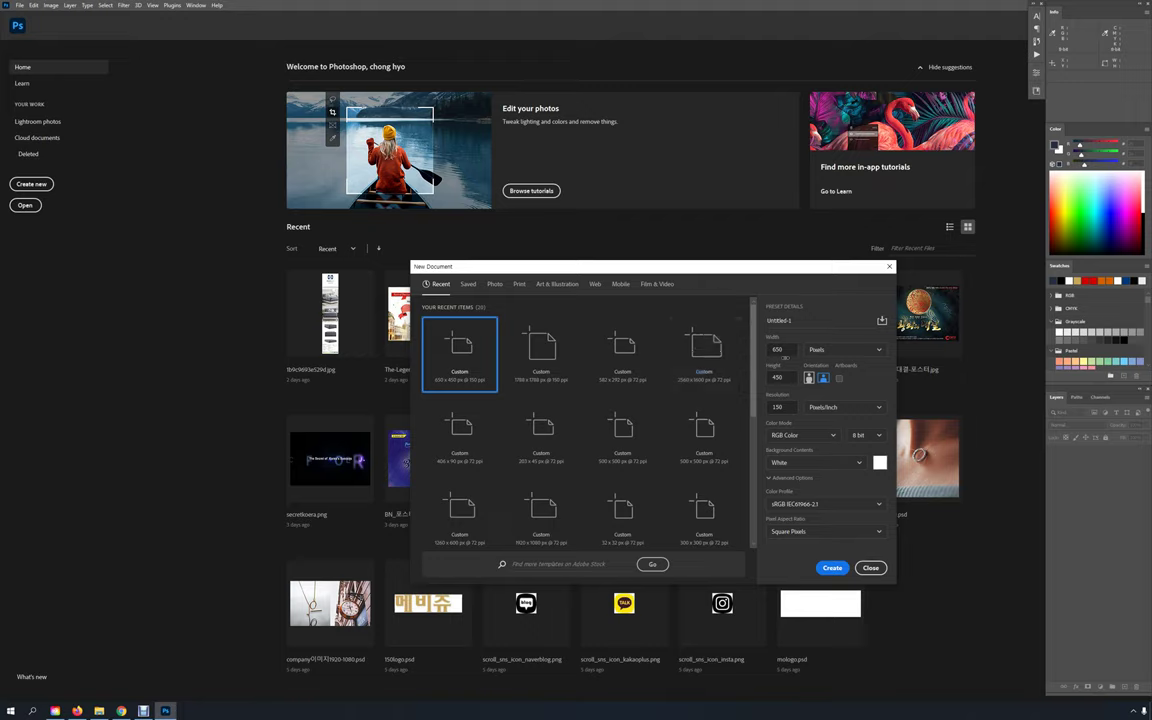
# Create a 650 × 450 pixel RGB document with a white background and enlarge its window around the canvas.
pyautogui.press('Tab')
pyautogui.write('6')
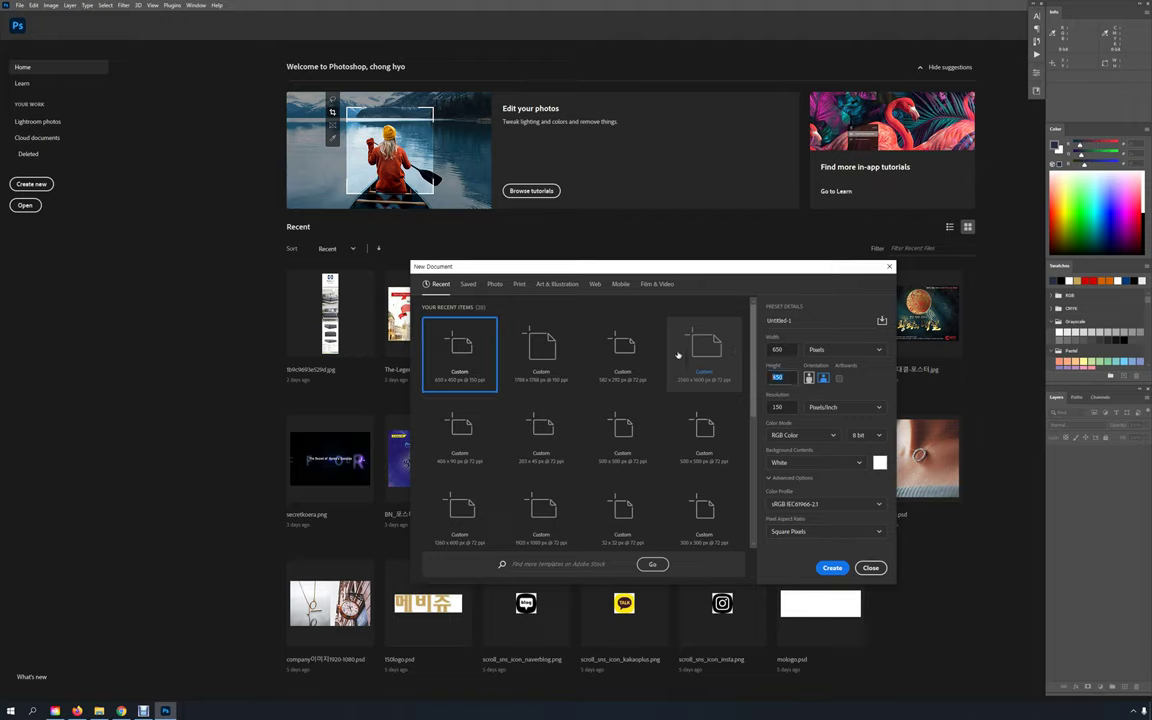
pyautogui.press('Tab')
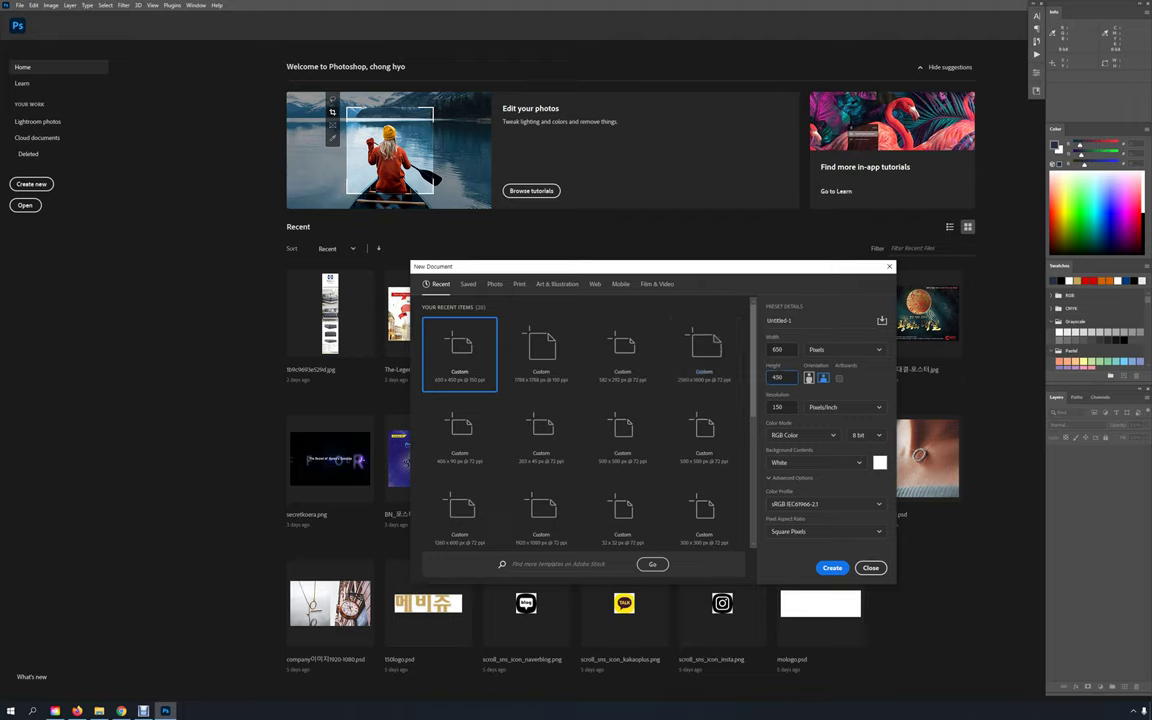
pyautogui.press('Tab')
pyautogui.write('7')
pyautogui.click(832, 567)
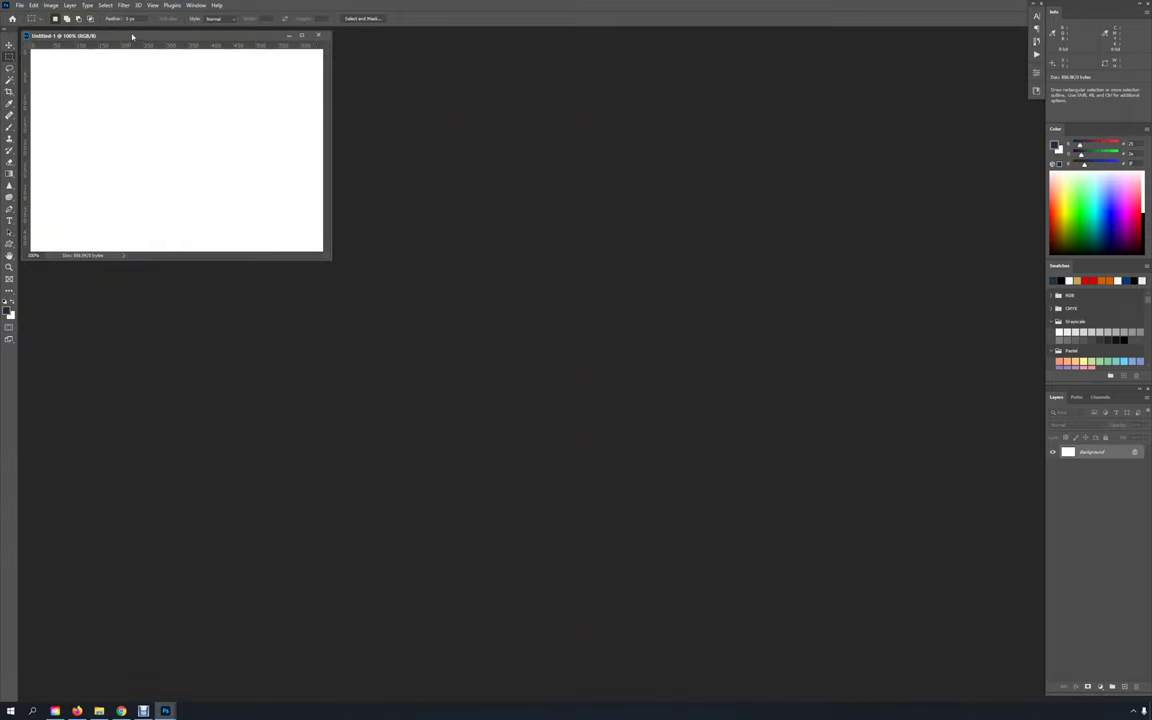
pyautogui.moveTo(119, 35); pyautogui.dragTo(423, 158)
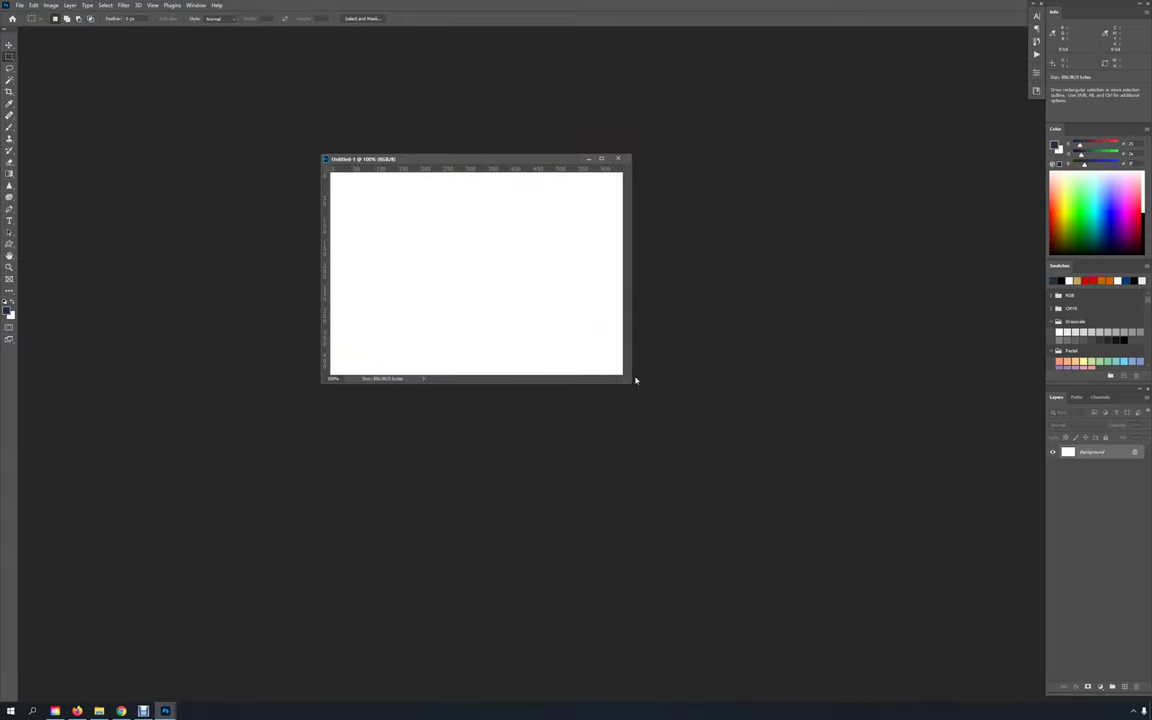
pyautogui.moveTo(630, 380); pyautogui.dragTo(685, 420)
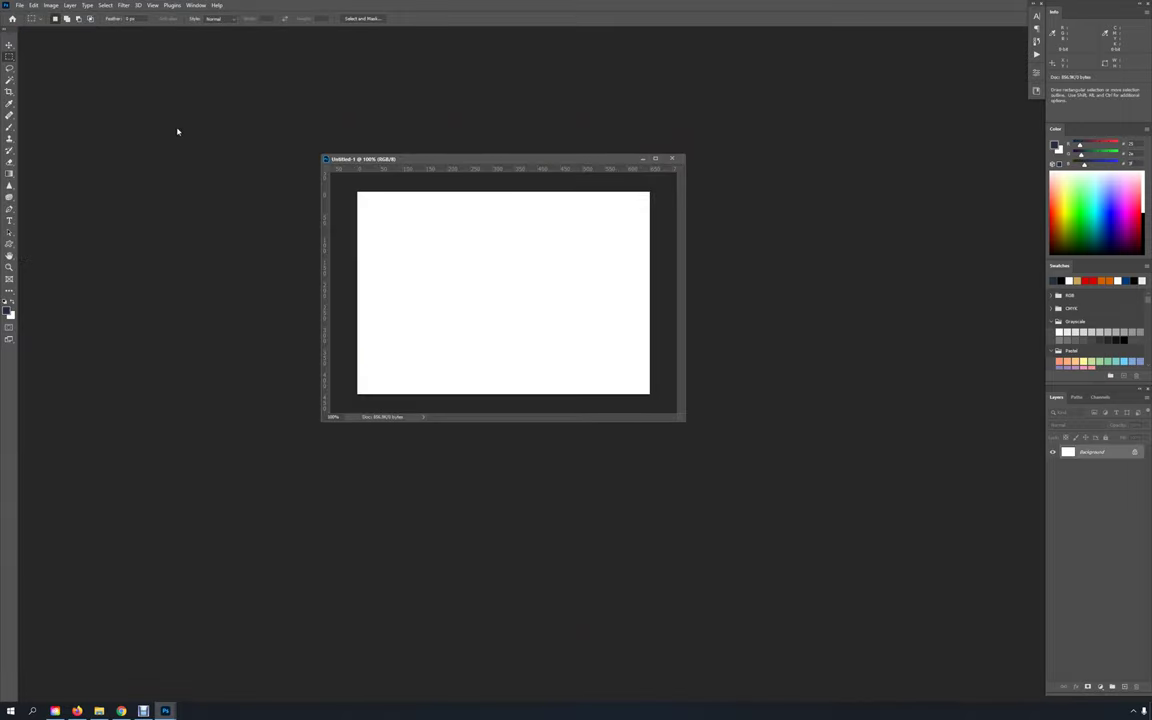
# Open the poster image 신의-선물-가로-포스터코리아.png and copy it with the Move tool into the blank Untitled-1 document.
pyautogui.hotkey('ctrl', 'o')
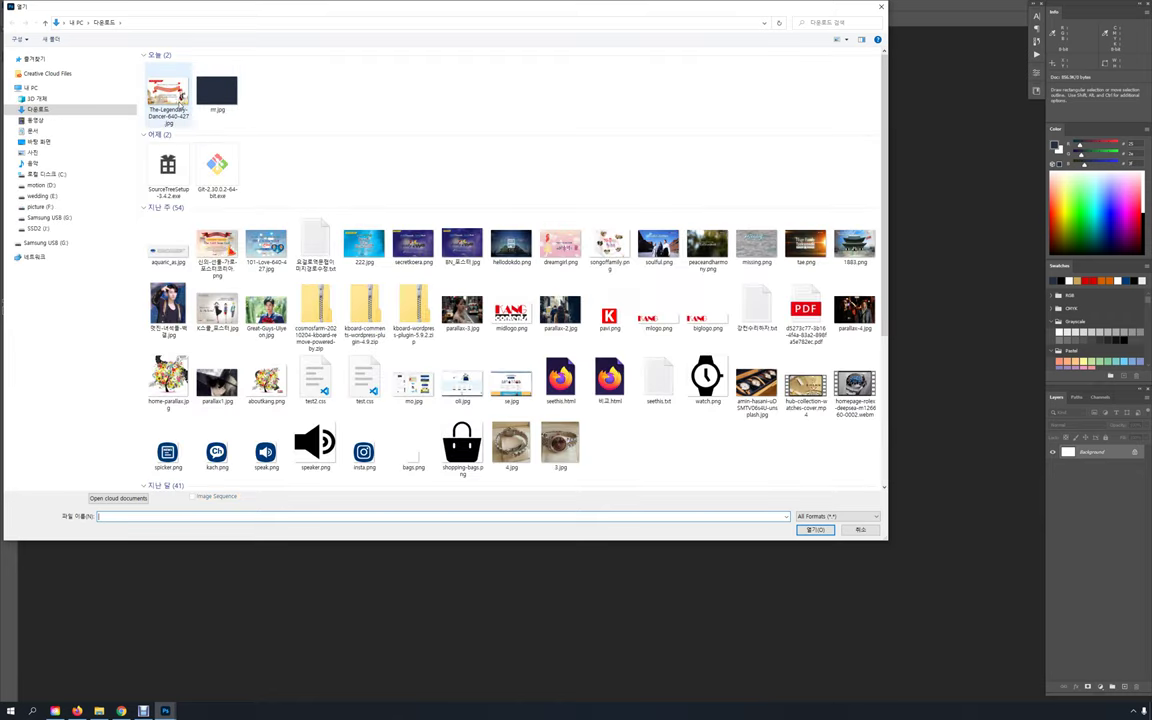
pyautogui.click(216, 245)
pyautogui.click(814, 529)
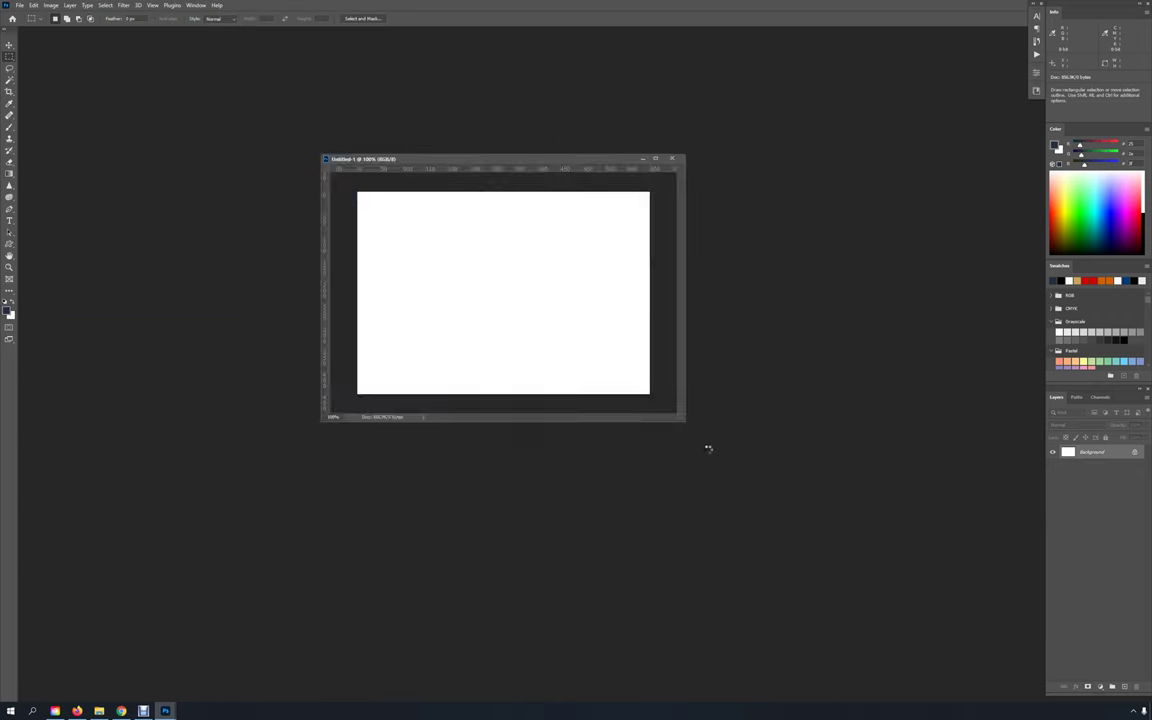
pyautogui.moveTo(155, 43); pyautogui.dragTo(353, 237)
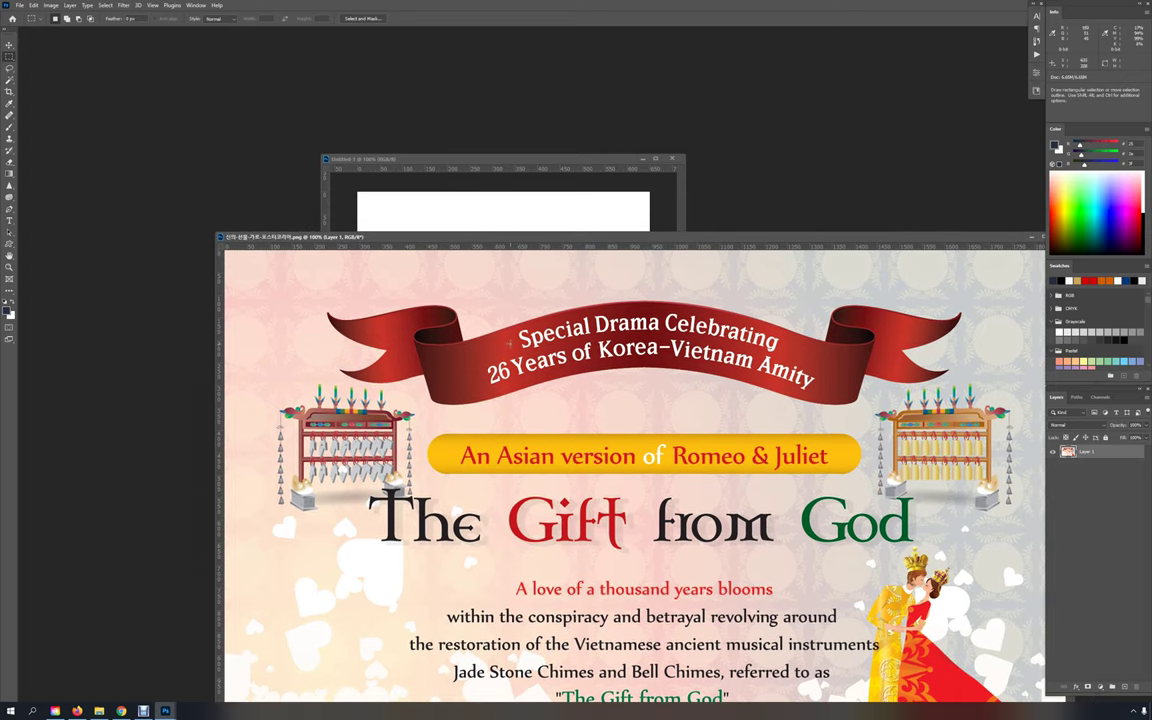
pyautogui.press('v')
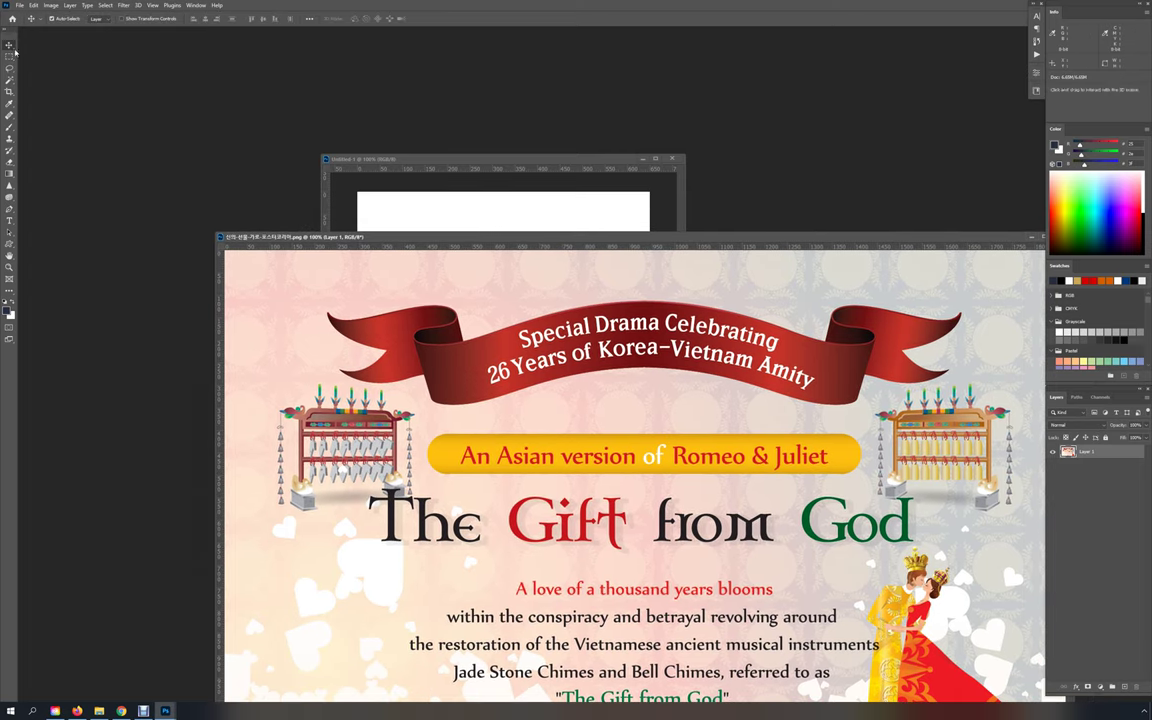
pyautogui.moveTo(449, 225); pyautogui.dragTo(405, 200)
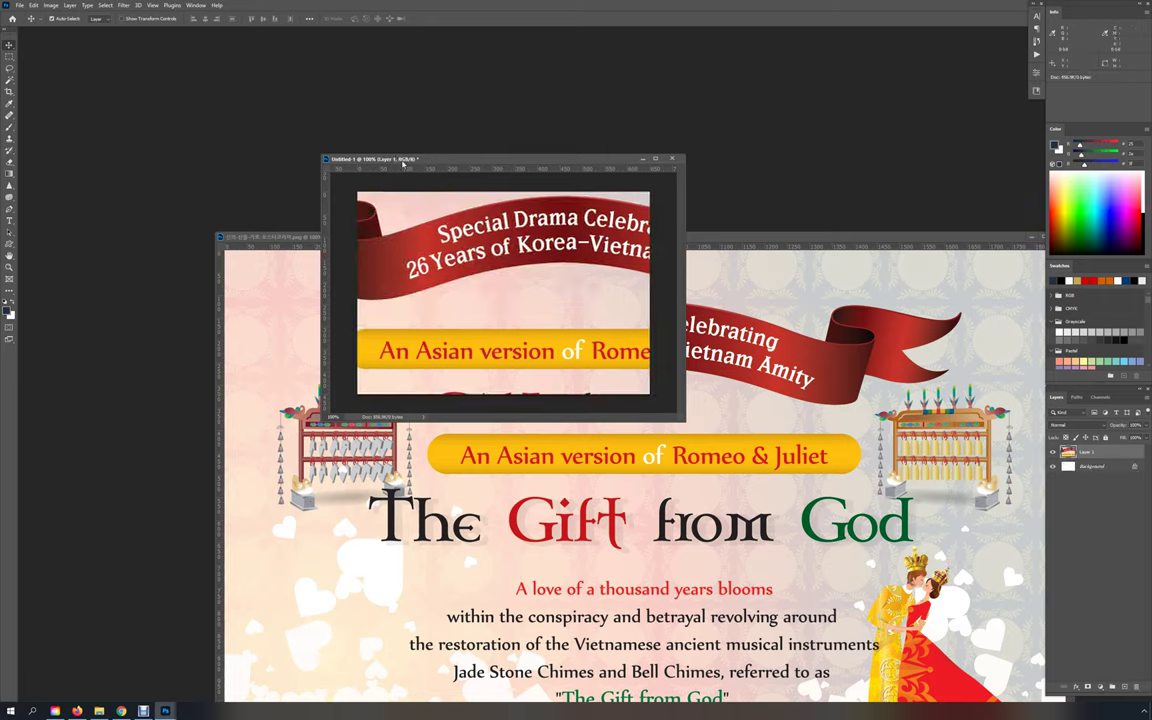
# Reposition and enlarge the Untitled-1 document window to leave plenty of empty space around its canvas.
pyautogui.moveTo(365, 158); pyautogui.dragTo(253, 96)
pyautogui.moveTo(557, 350); pyautogui.dragTo(905, 562)
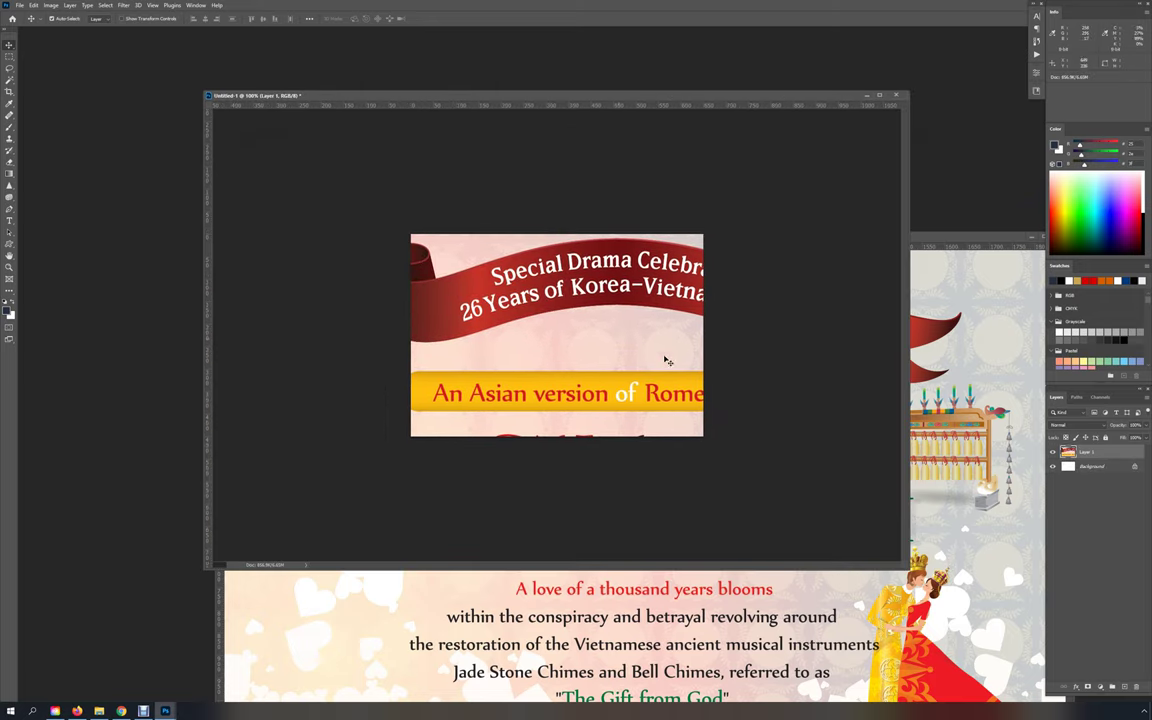
pyautogui.scroll(-1, 572, 313)
pyautogui.scroll(-3, 571, 312)
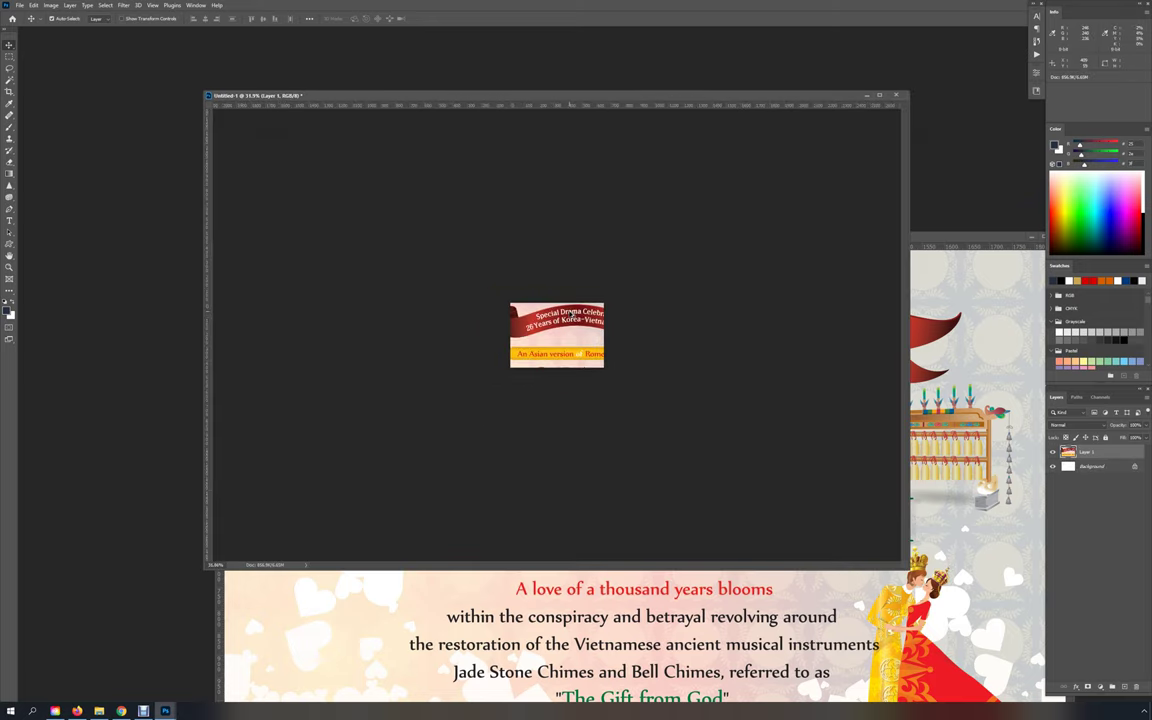
pyautogui.hotkey('ctrl', 't')
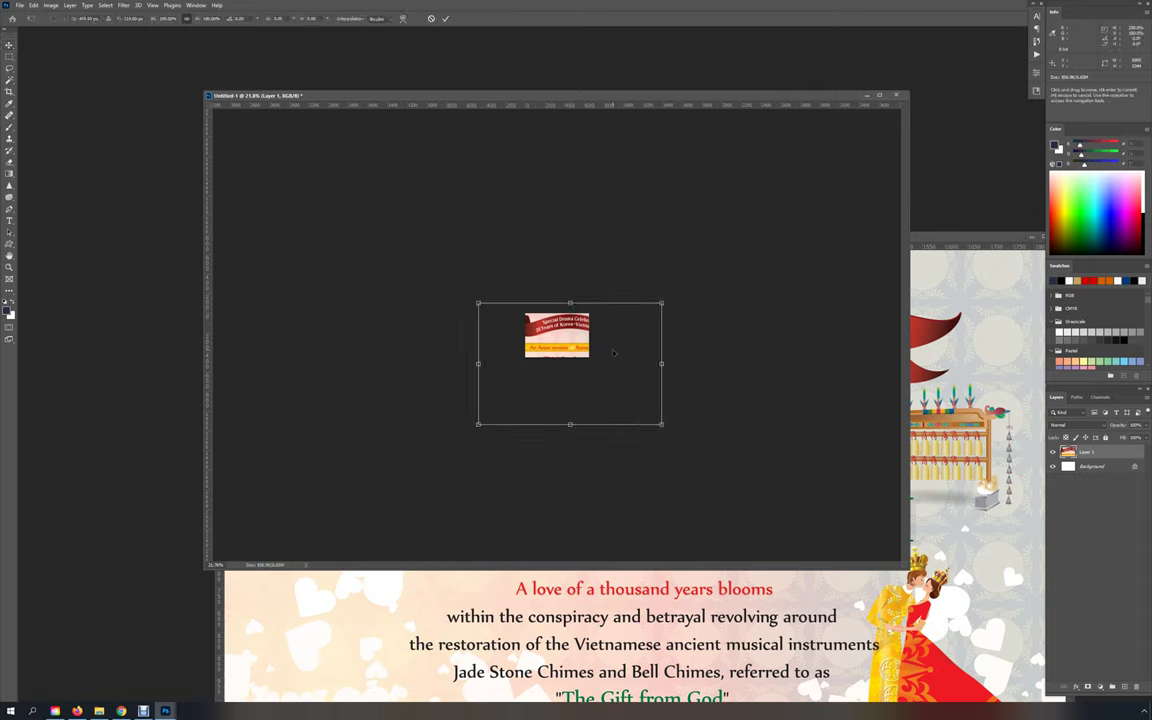
pyautogui.moveTo(574, 313); pyautogui.dragTo(559, 283)
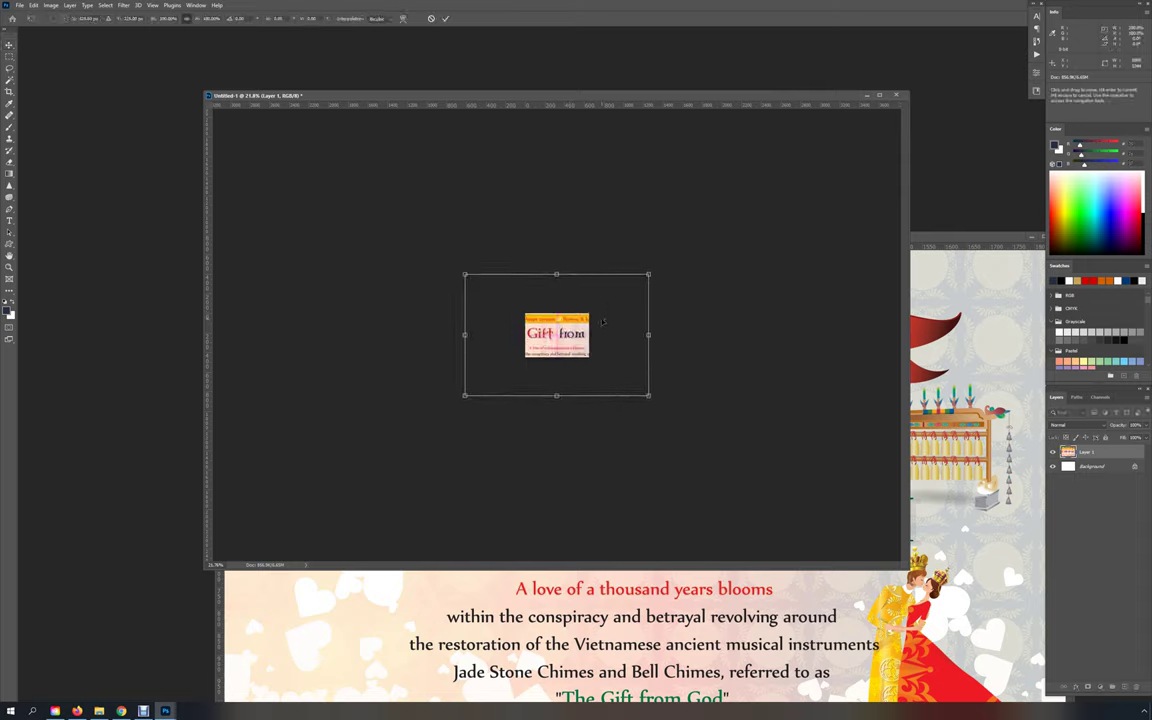
pyautogui.press('Escape')
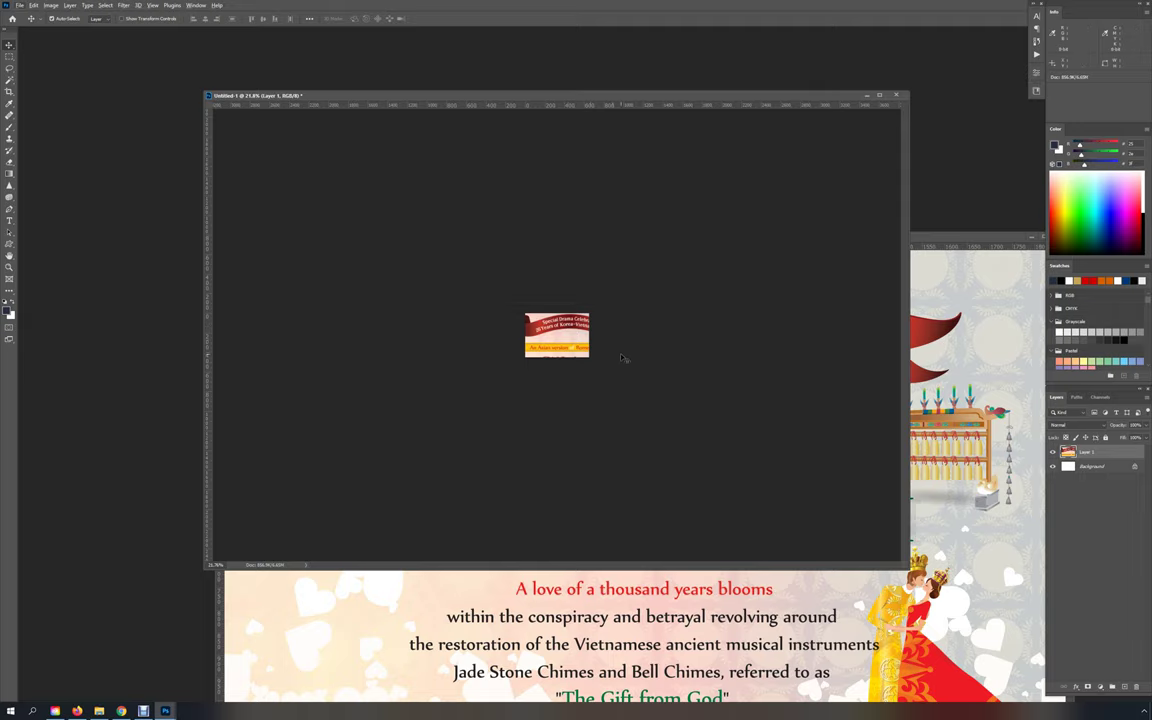
pyautogui.hotkey('ctrl', '-')
pyautogui.hotkey('ctrl', '-')
pyautogui.hotkey('ctrl', '-')
pyautogui.hotkey('ctrl', '-')
pyautogui.hotkey('ctrl', '+')
pyautogui.hotkey('ctrl', '+')
pyautogui.hotkey('ctrl', '+')
pyautogui.hotkey('ctrl', '+')
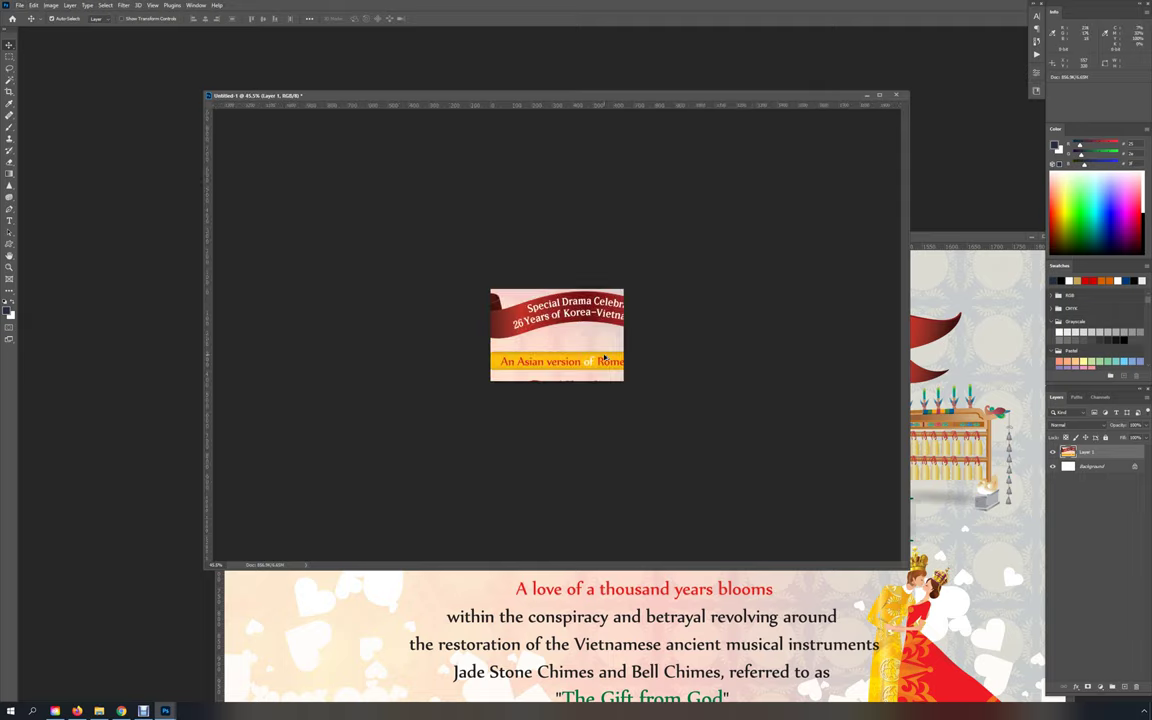
pyautogui.hotkey('ctrl', '-')
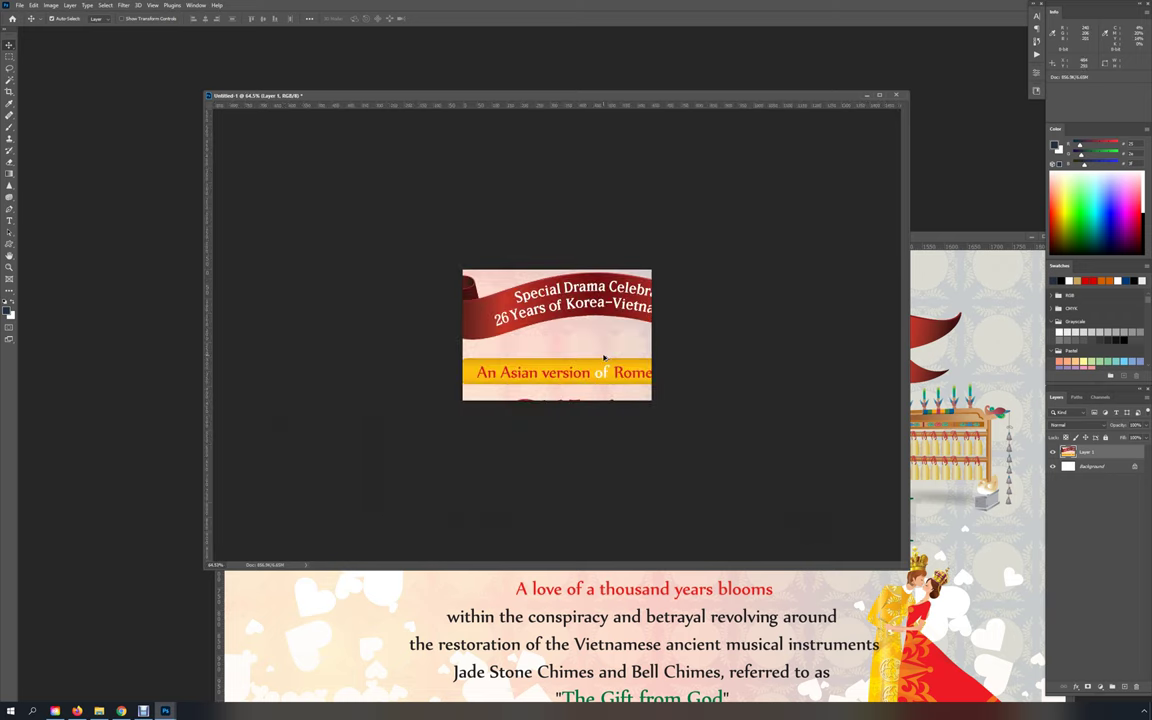
pyautogui.hotkey('ctrl', '-')
pyautogui.hotkey('ctrl', '+')
pyautogui.hotkey('ctrl', '+')
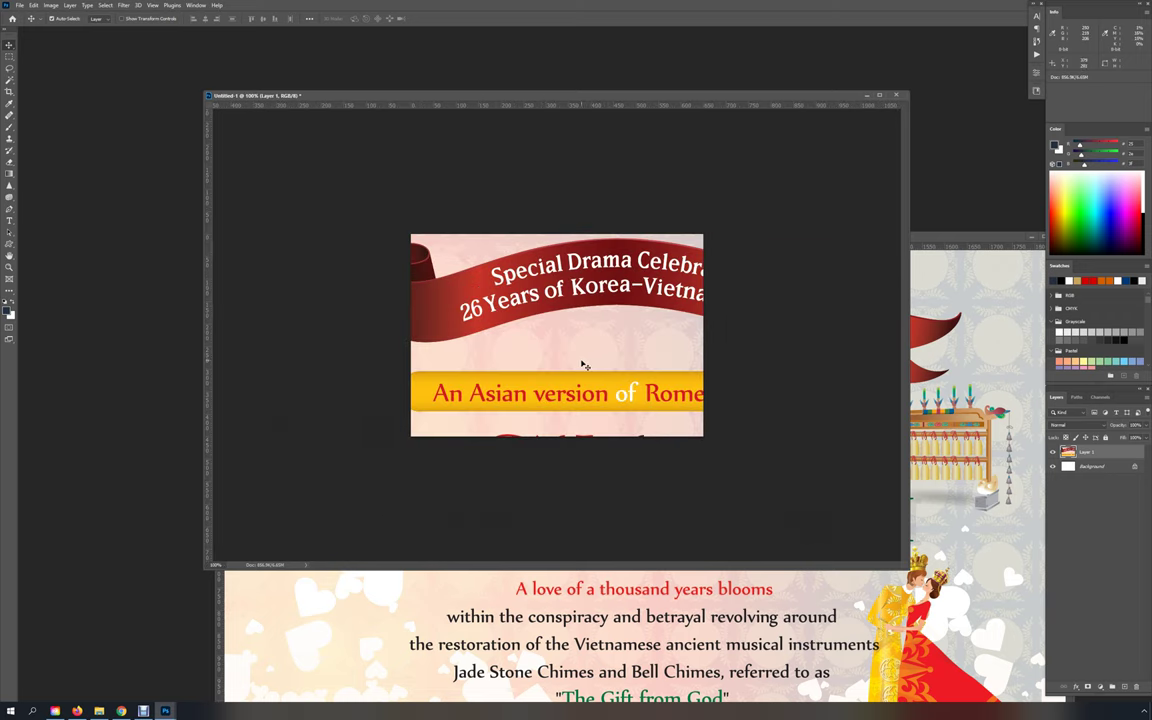
pyautogui.hotkey('ctrl', '-')
pyautogui.hotkey('ctrl', '-')
pyautogui.hotkey('ctrl', '-')
pyautogui.hotkey('ctrl', '-')
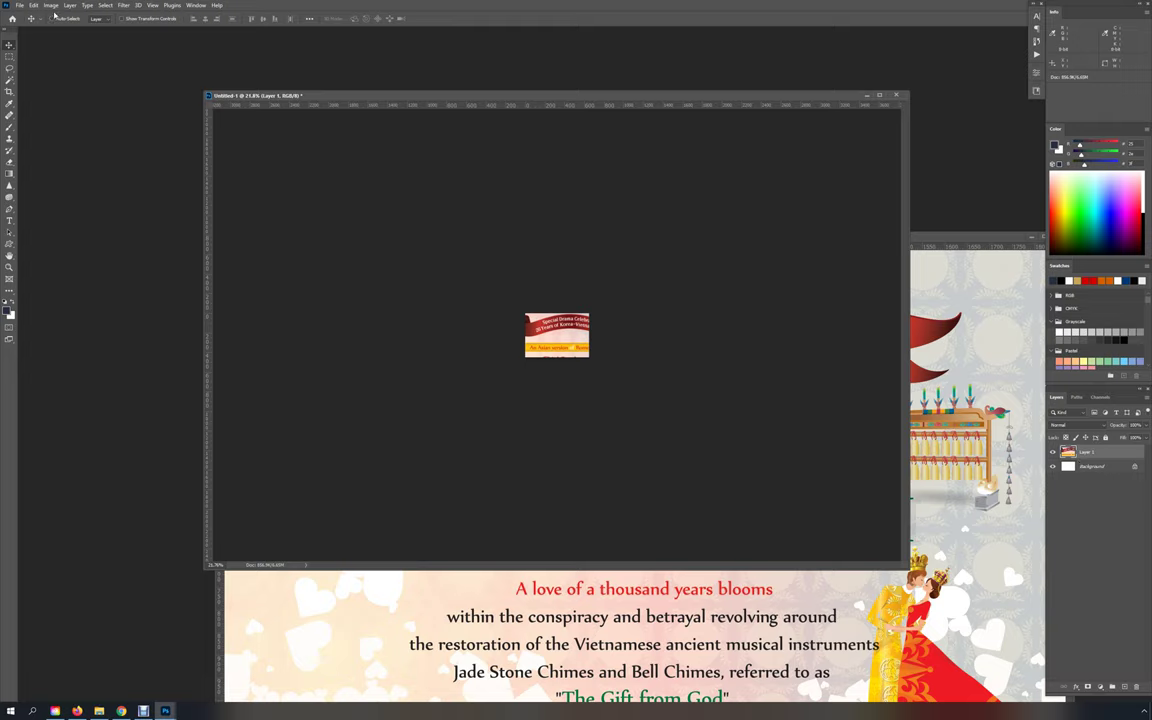
# Center the poster layer on the canvas and scale it proportionally to about 38% with Free Transform so it fills the document.
pyautogui.hotkey('ctrl', 't')
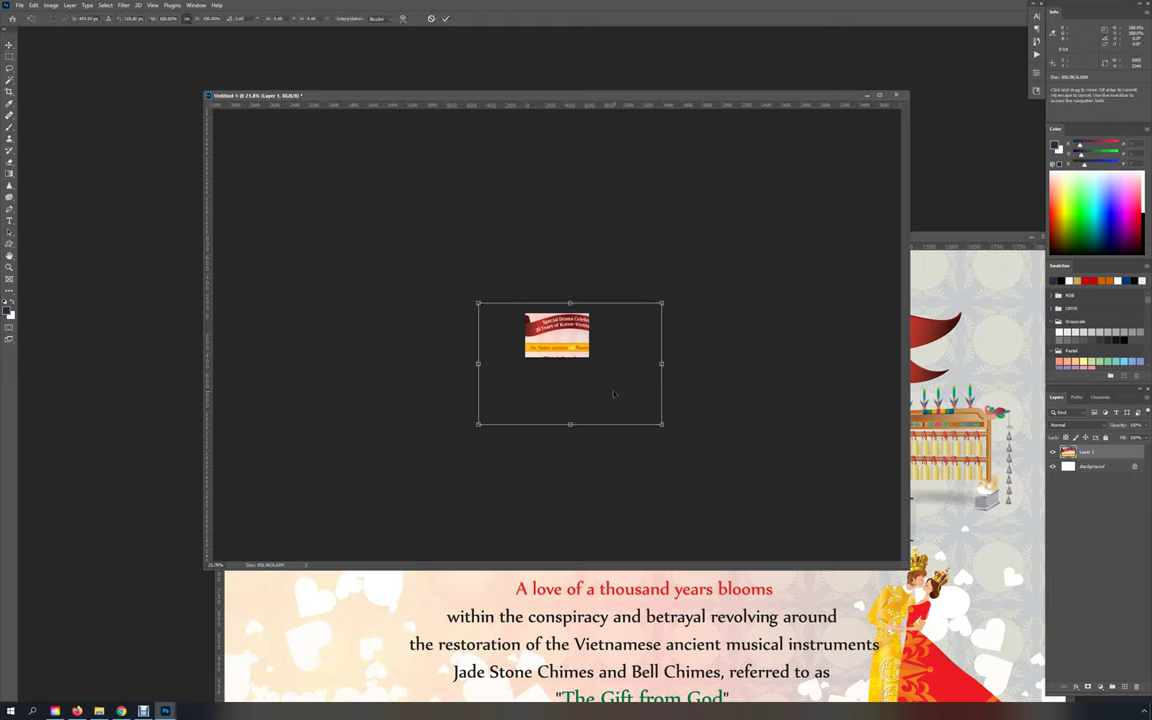
pyautogui.moveTo(609, 391); pyautogui.dragTo(602, 366)
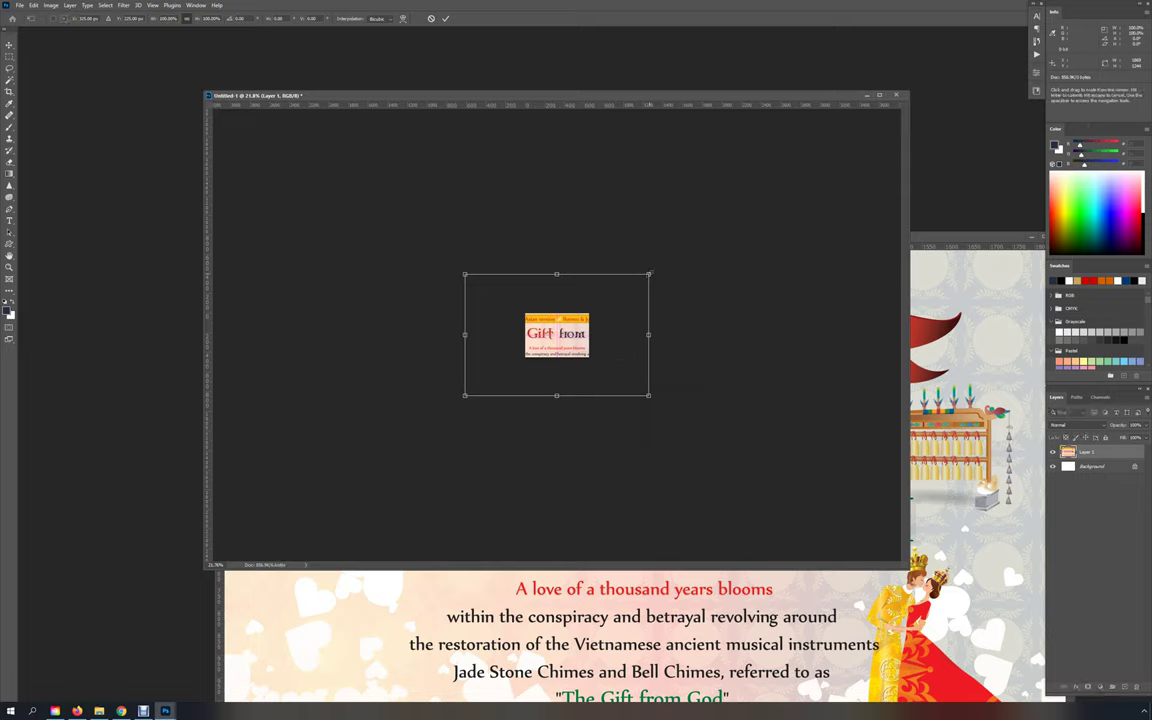
pyautogui.moveTo(649, 273); pyautogui.dragTo(597, 317)
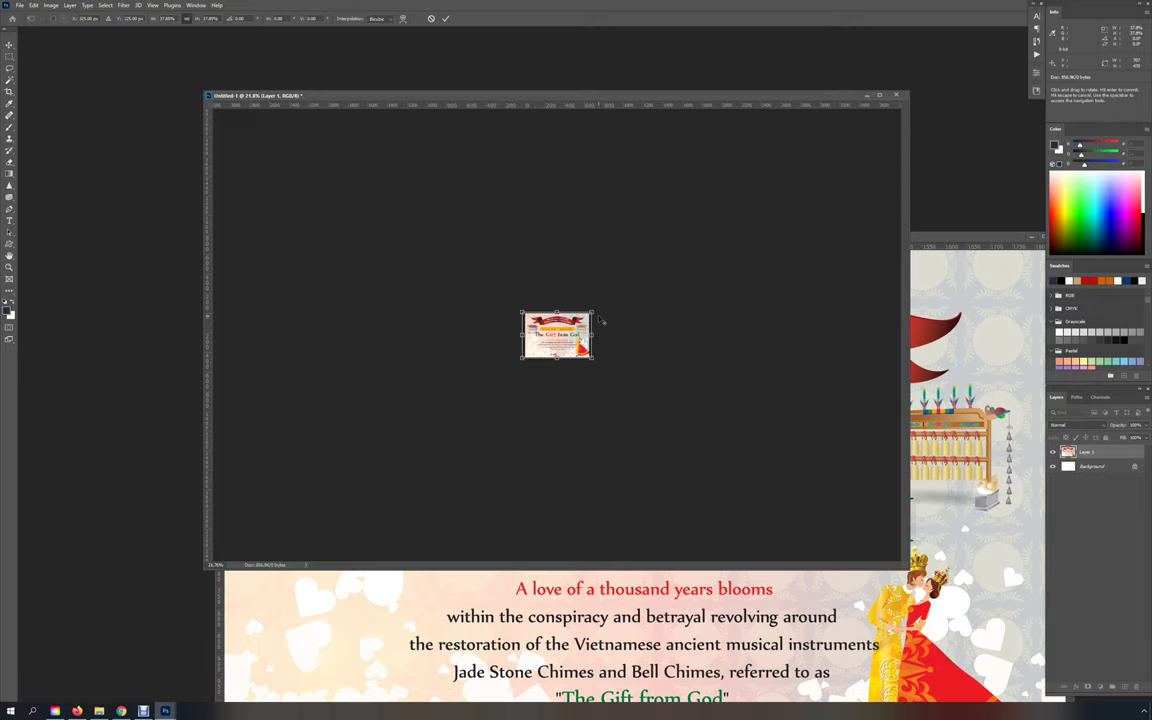
pyautogui.press('Return')
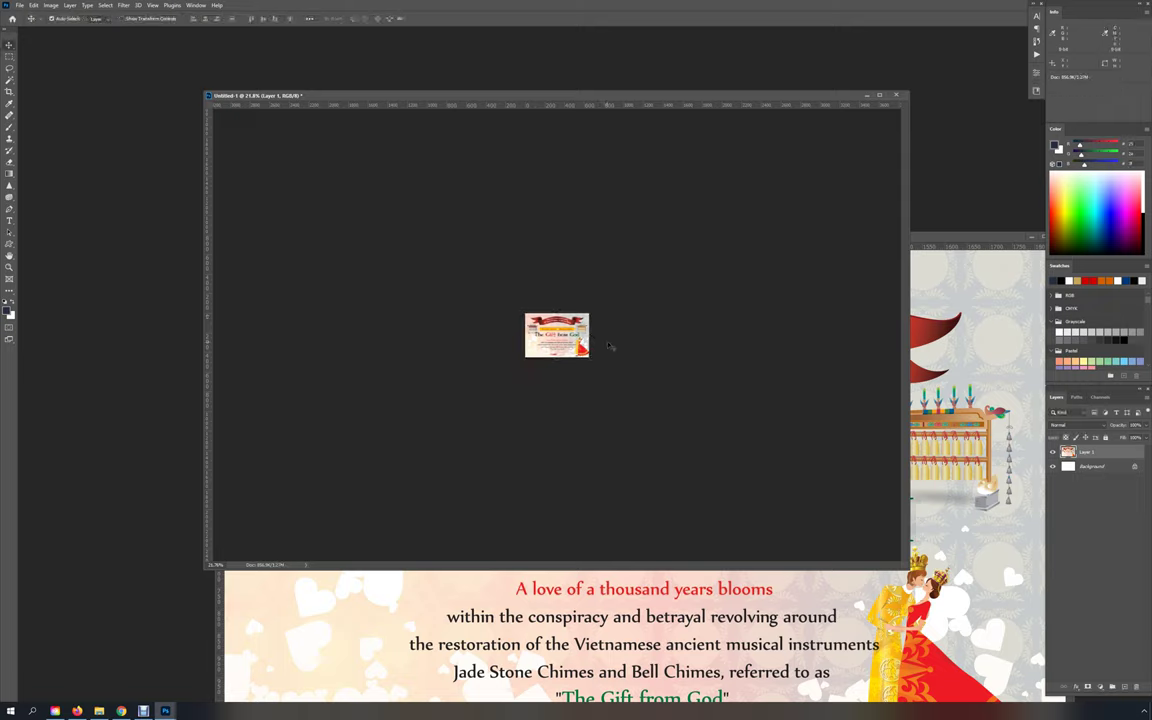
pyautogui.scroll(3, 566, 372)
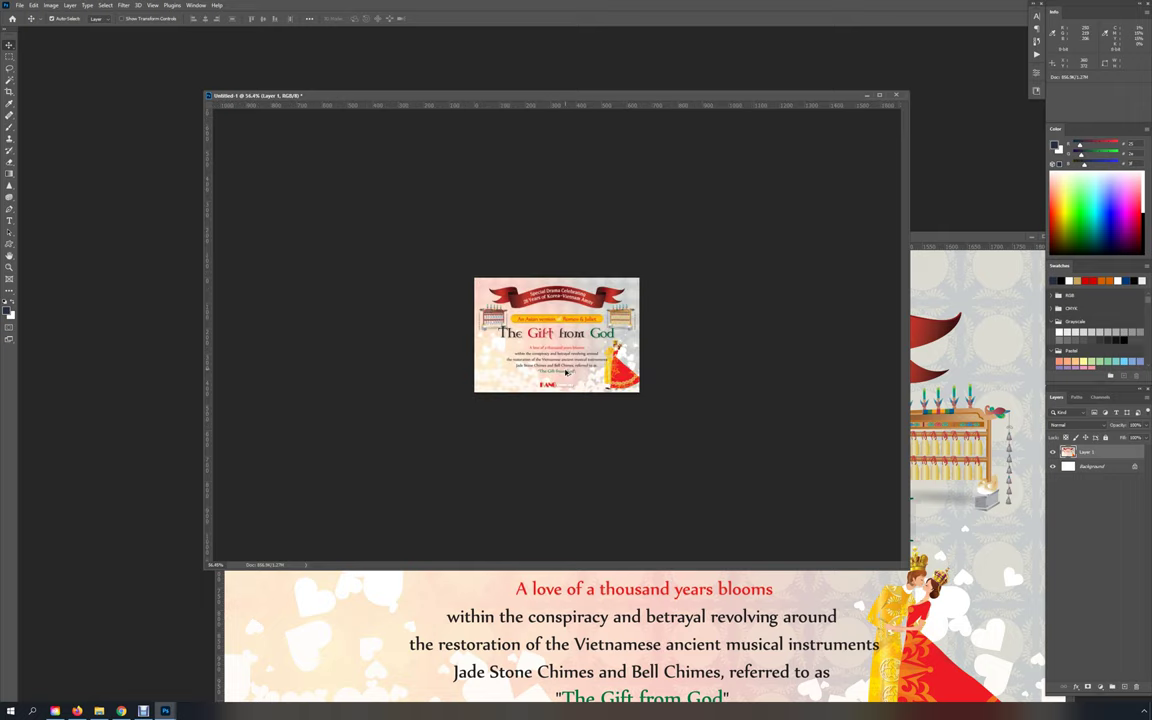
pyautogui.scroll(2, 566, 372)
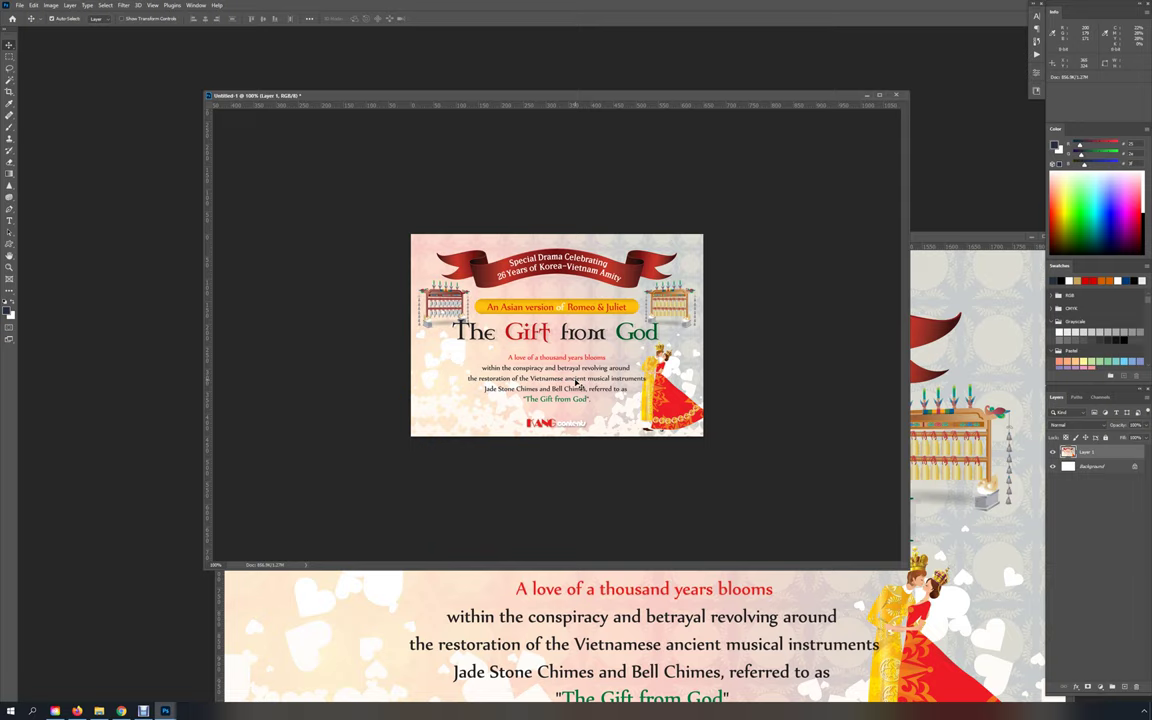
# Open the scaled poster in Save for Web (Legacy) and set the export format to PNG-24.
pyautogui.hotkey('ctrl', 'alt', 'shift', 's')
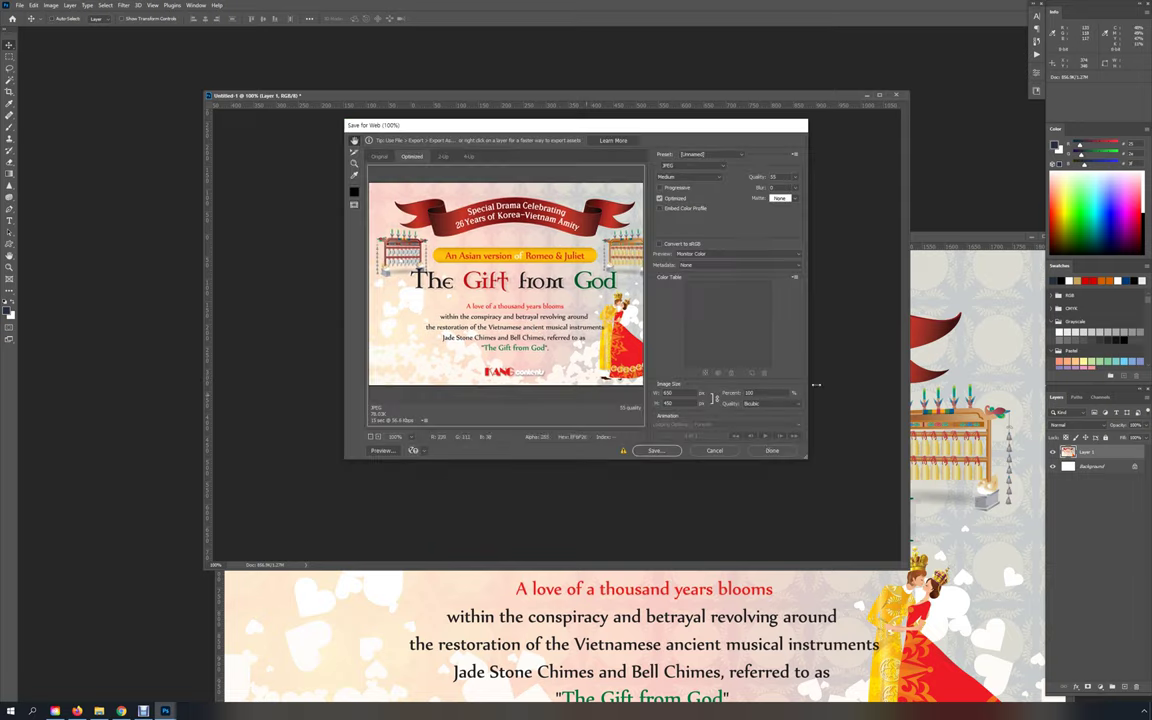
pyautogui.press('Escape')
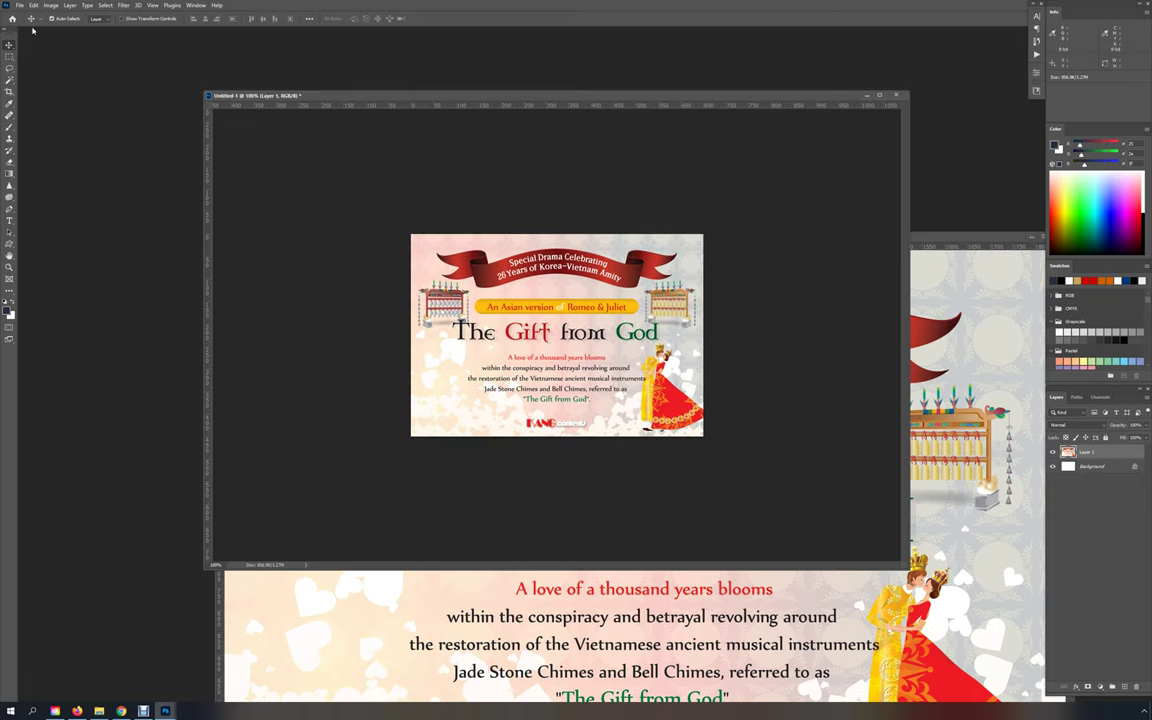
pyautogui.click(32, 6)
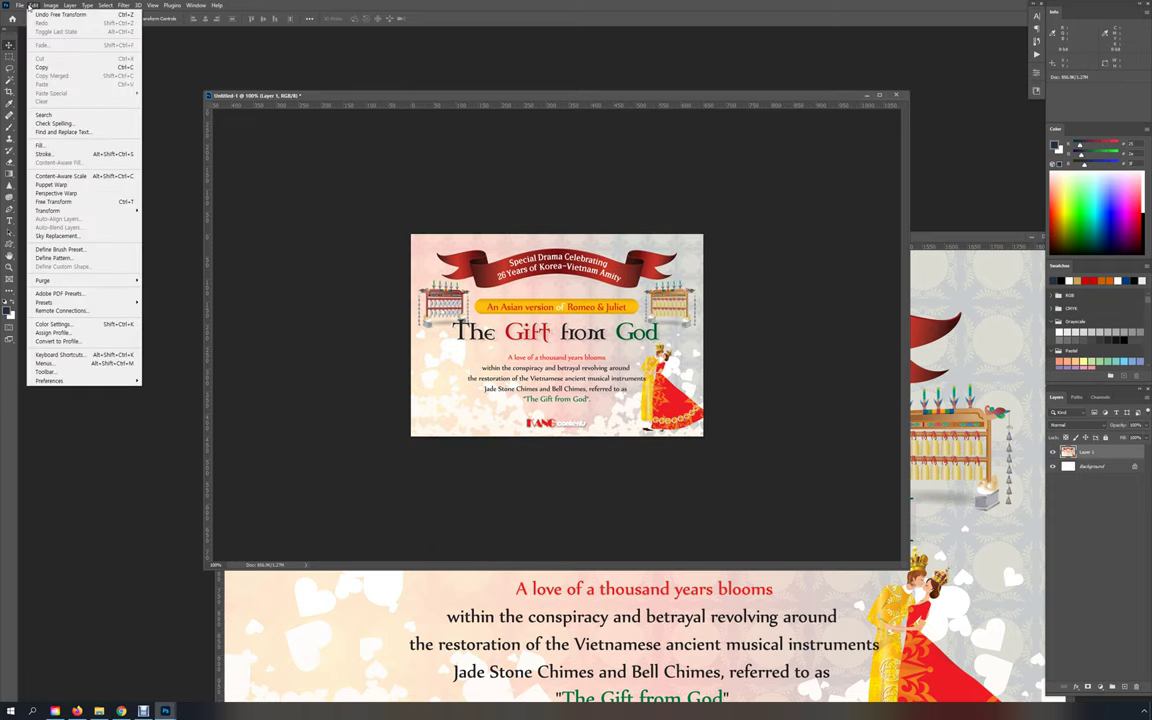
pyautogui.moveTo(20, 6)
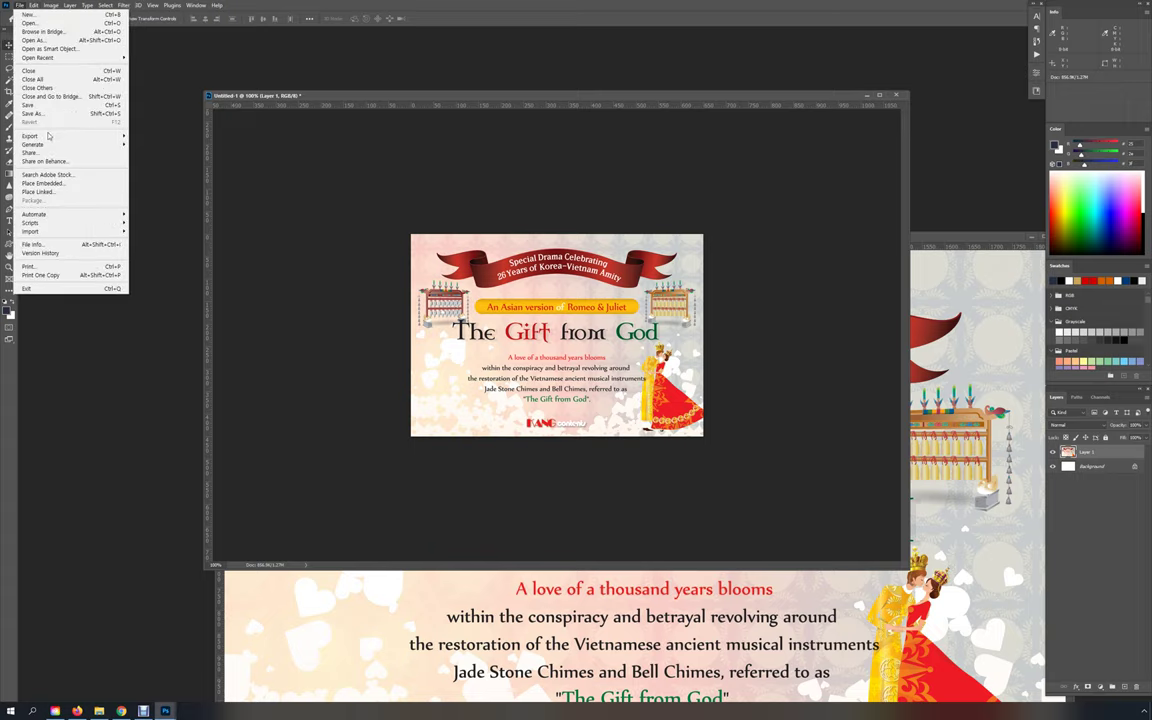
pyautogui.moveTo(45, 135)
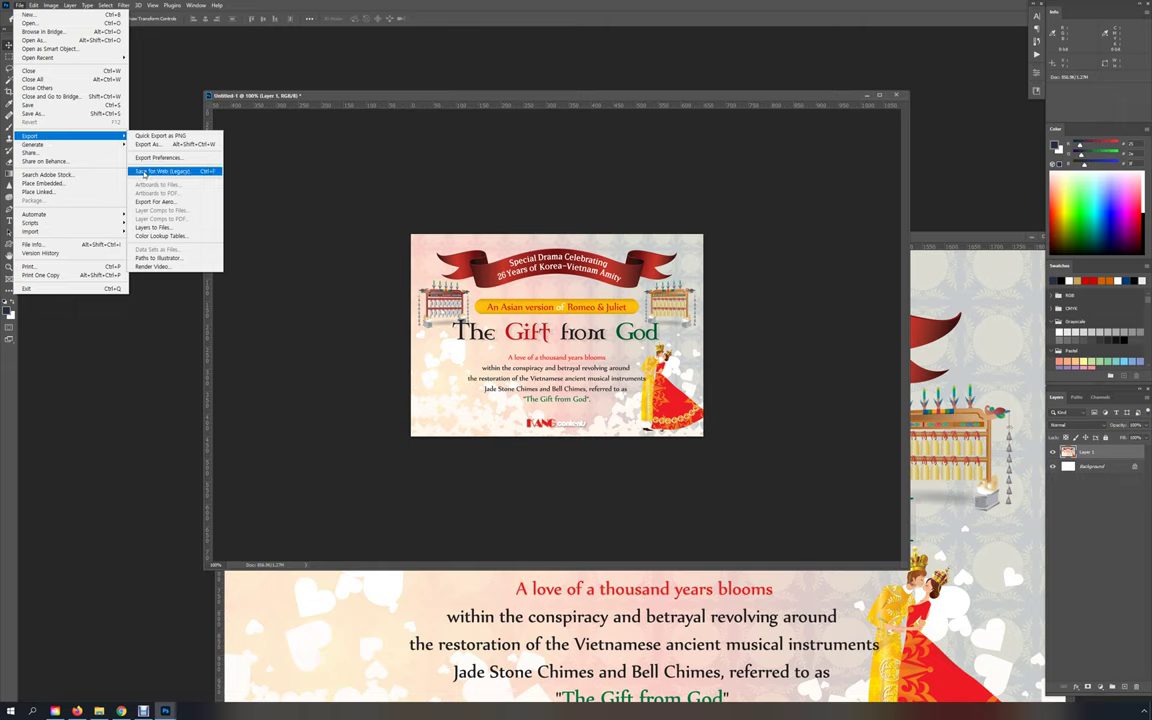
pyautogui.click(141, 176)
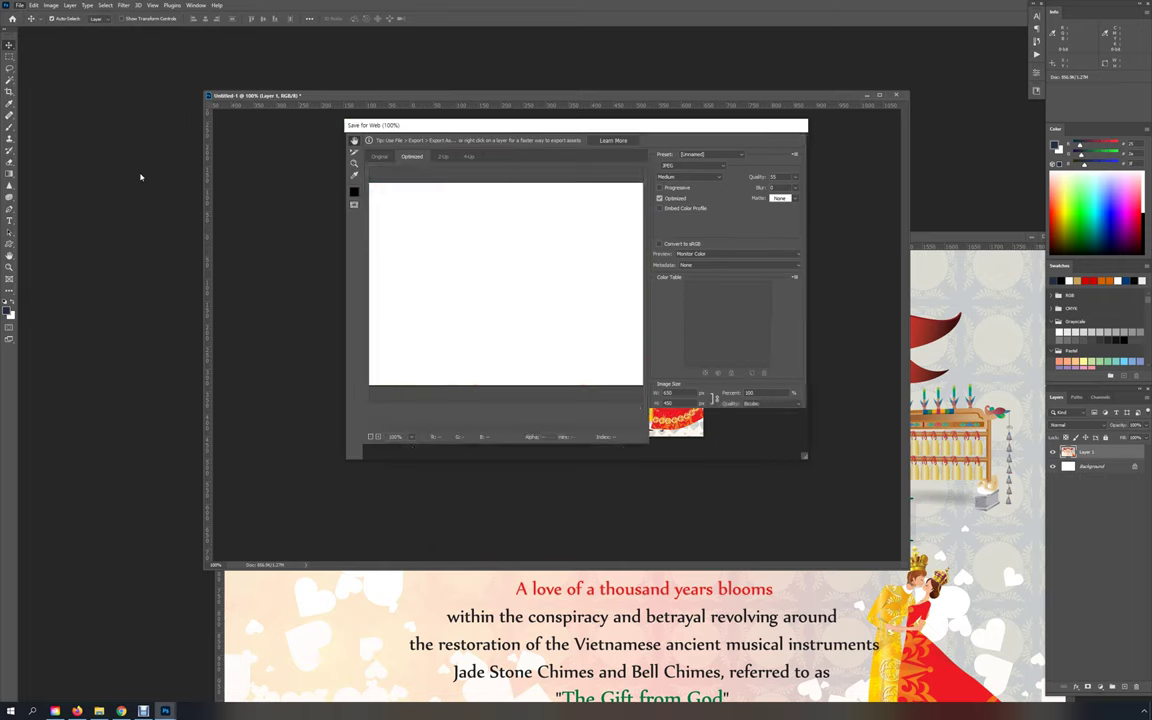
pyautogui.moveTo(550, 127); pyautogui.dragTo(583, 130)
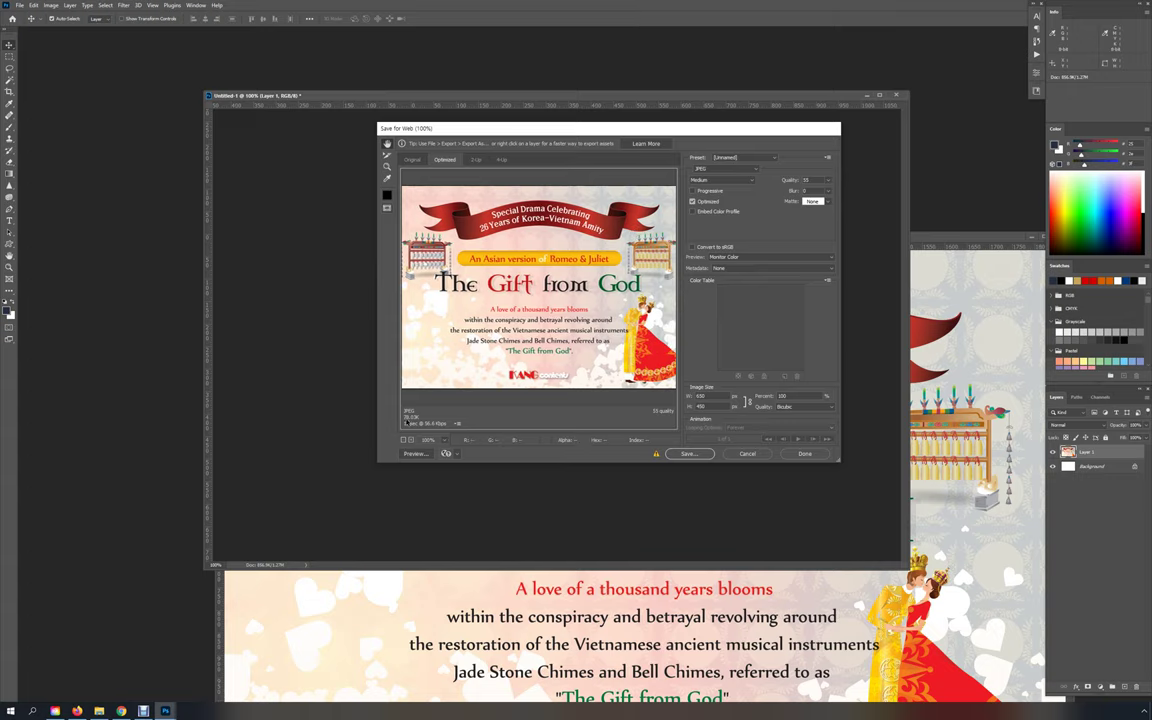
pyautogui.click(693, 246)
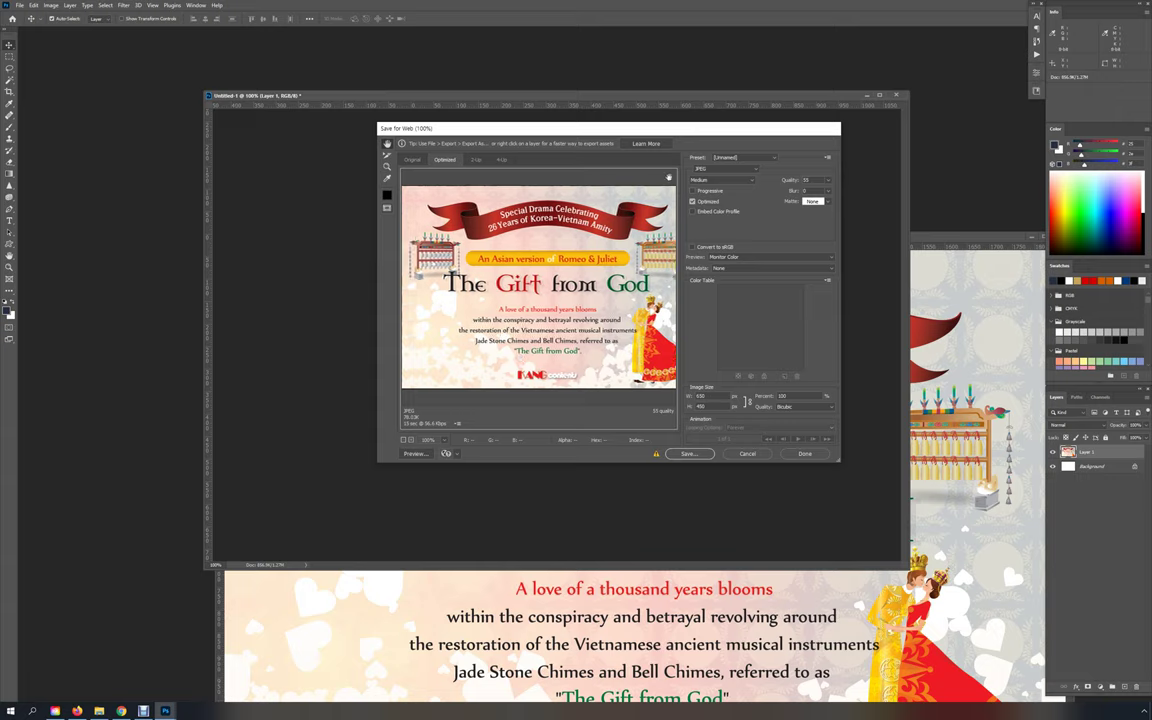
pyautogui.click(722, 168)
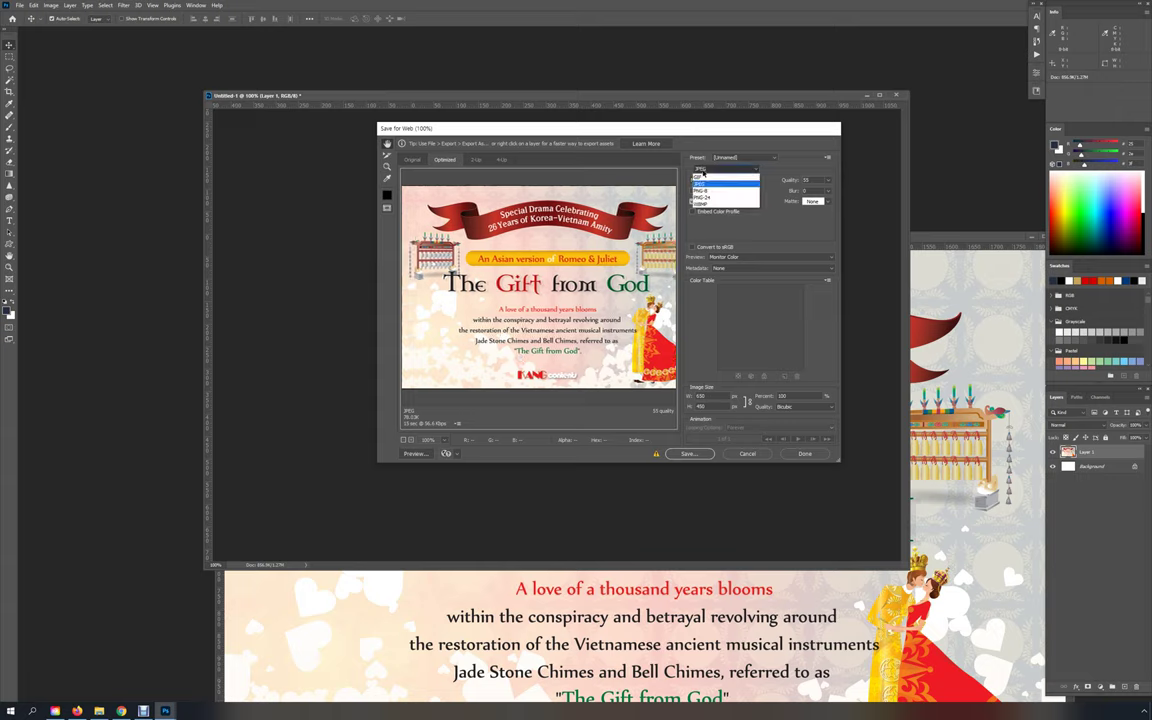
pyautogui.click(699, 198)
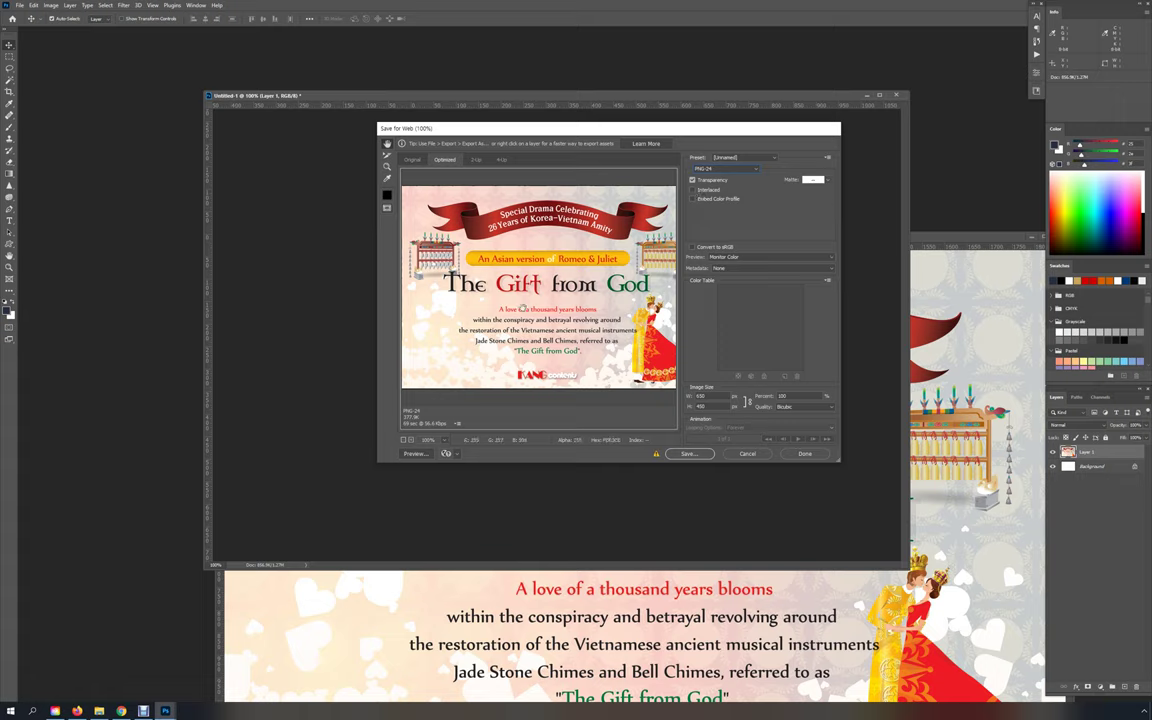
# Try the JPEG and GIF export formats on the poster in the Save for Web preview.
pyautogui.moveTo(471, 223); pyautogui.dragTo(455, 223)
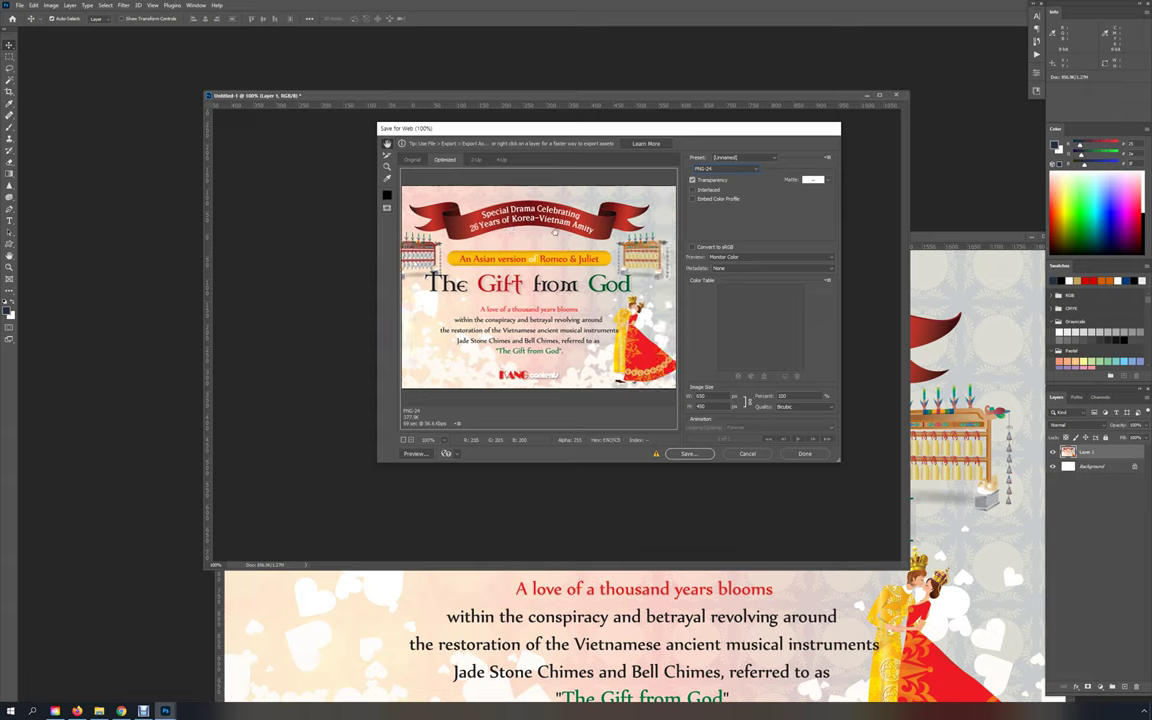
pyautogui.click(714, 168)
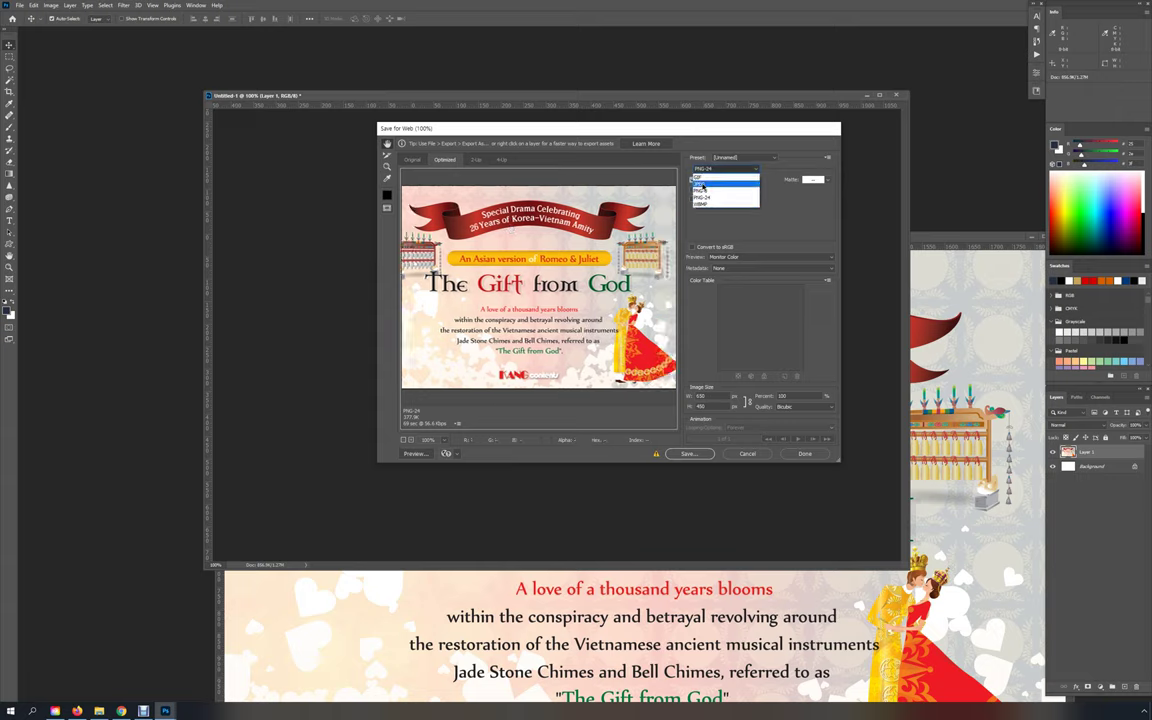
pyautogui.click(701, 184)
pyautogui.click(712, 168)
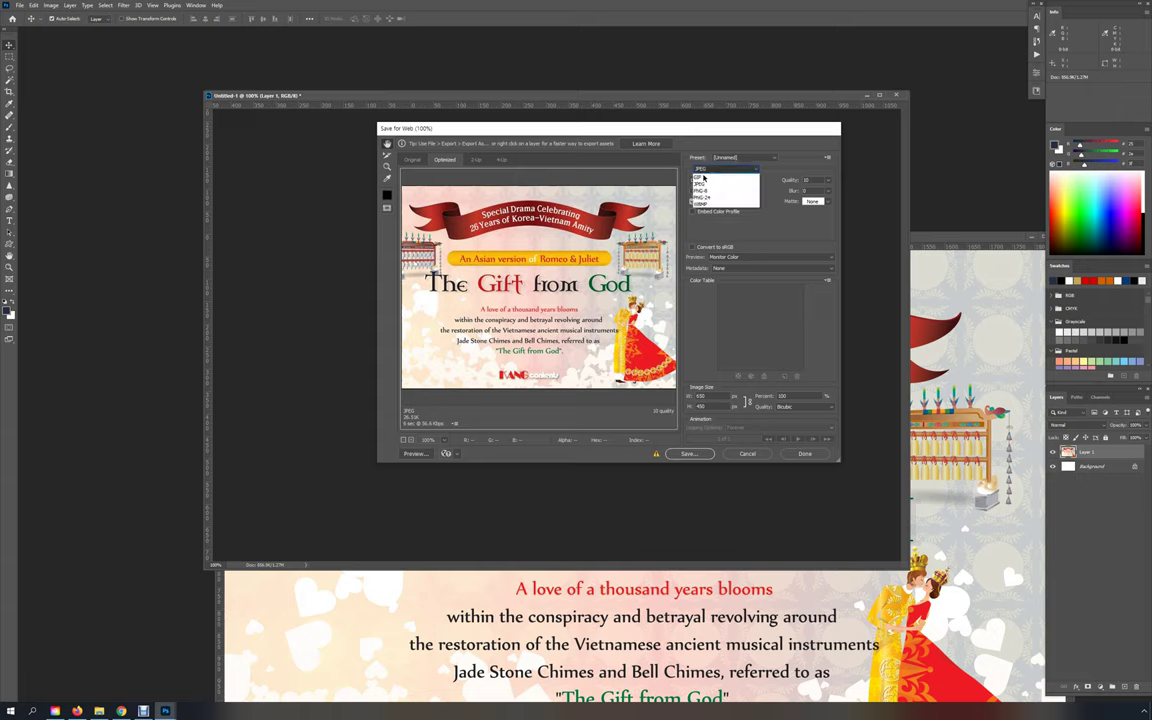
pyautogui.click(703, 177)
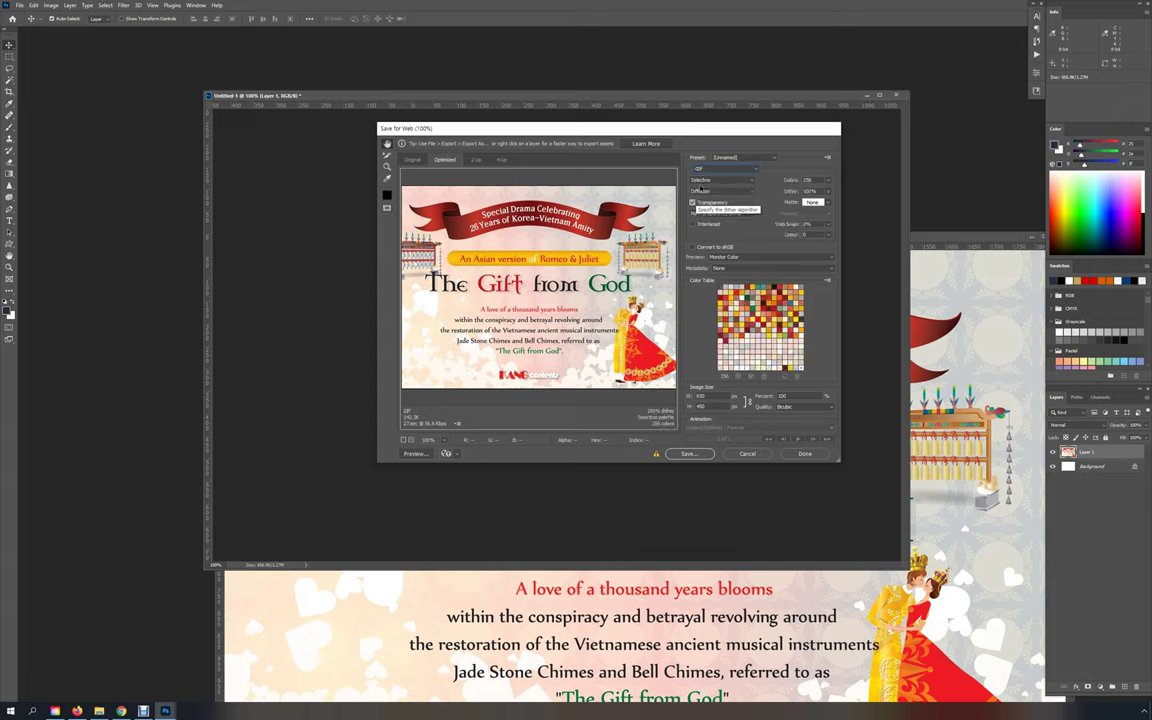
# Set the export format to JPEG and adjust the compression quality to 55.
pyautogui.click(712, 168)
pyautogui.click(701, 184)
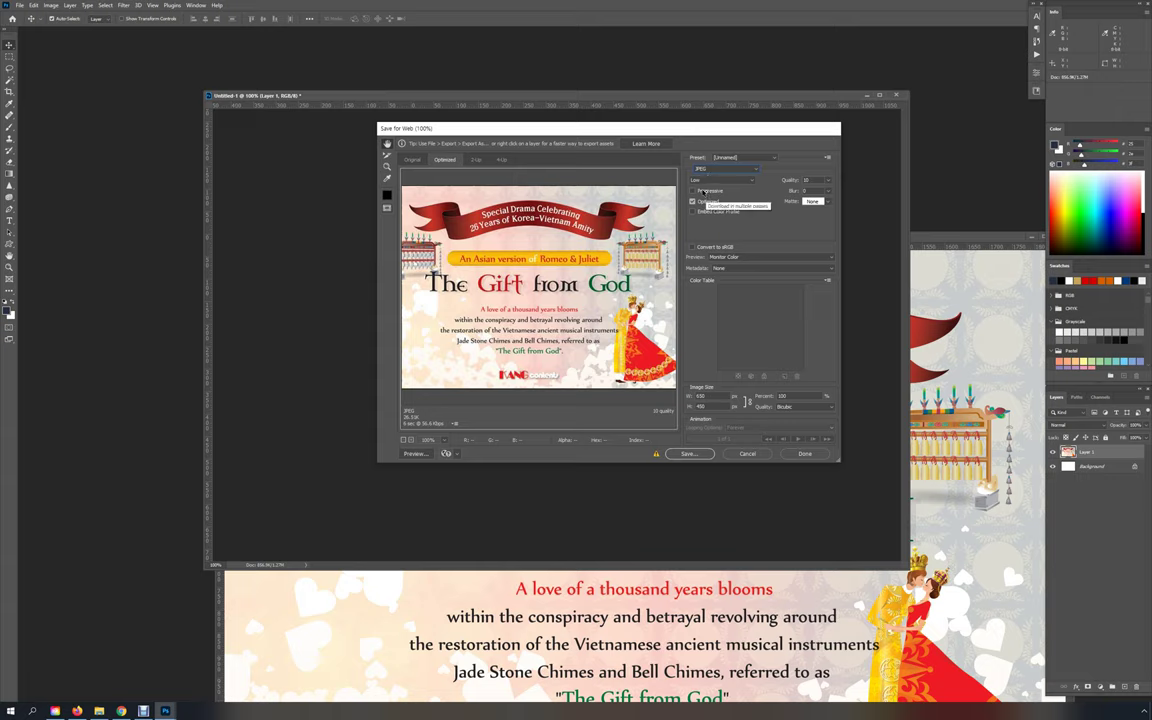
pyautogui.click(706, 180)
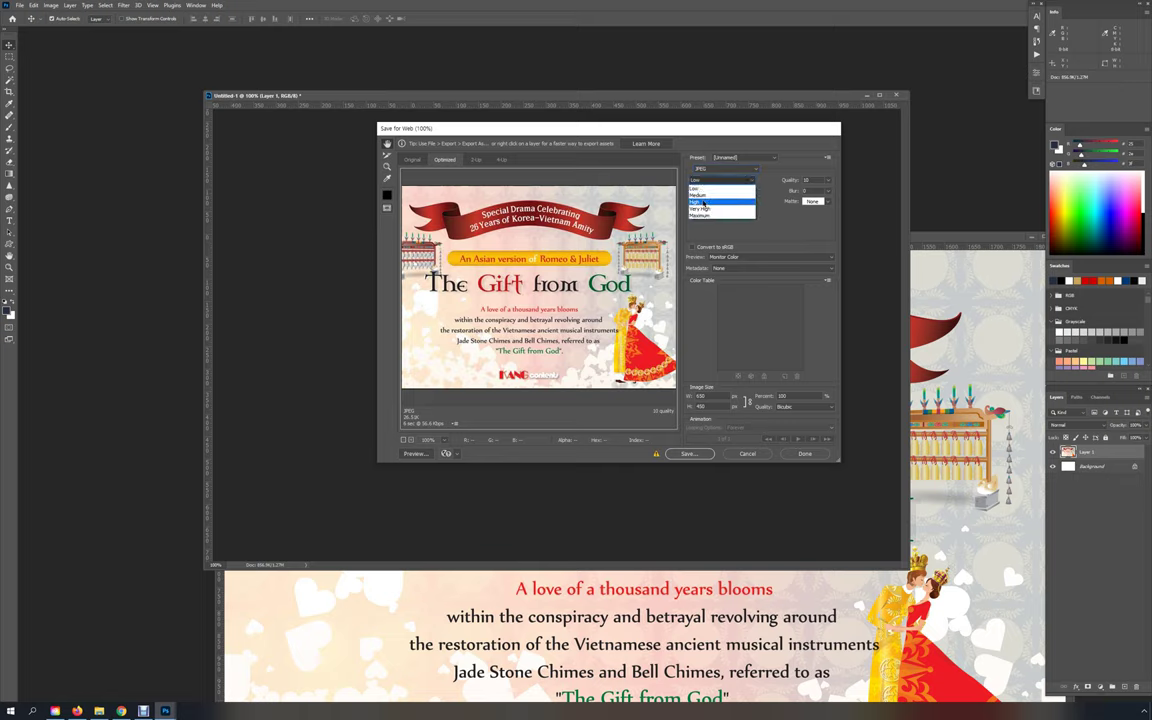
pyautogui.click(704, 203)
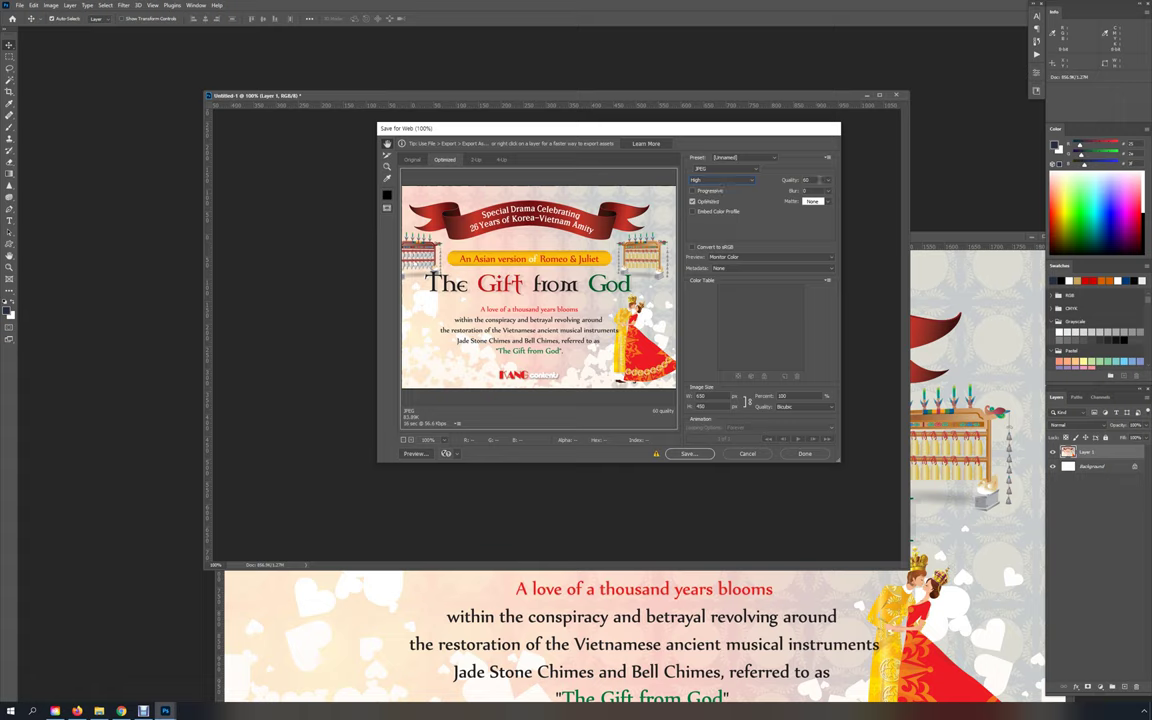
pyautogui.click(782, 181)
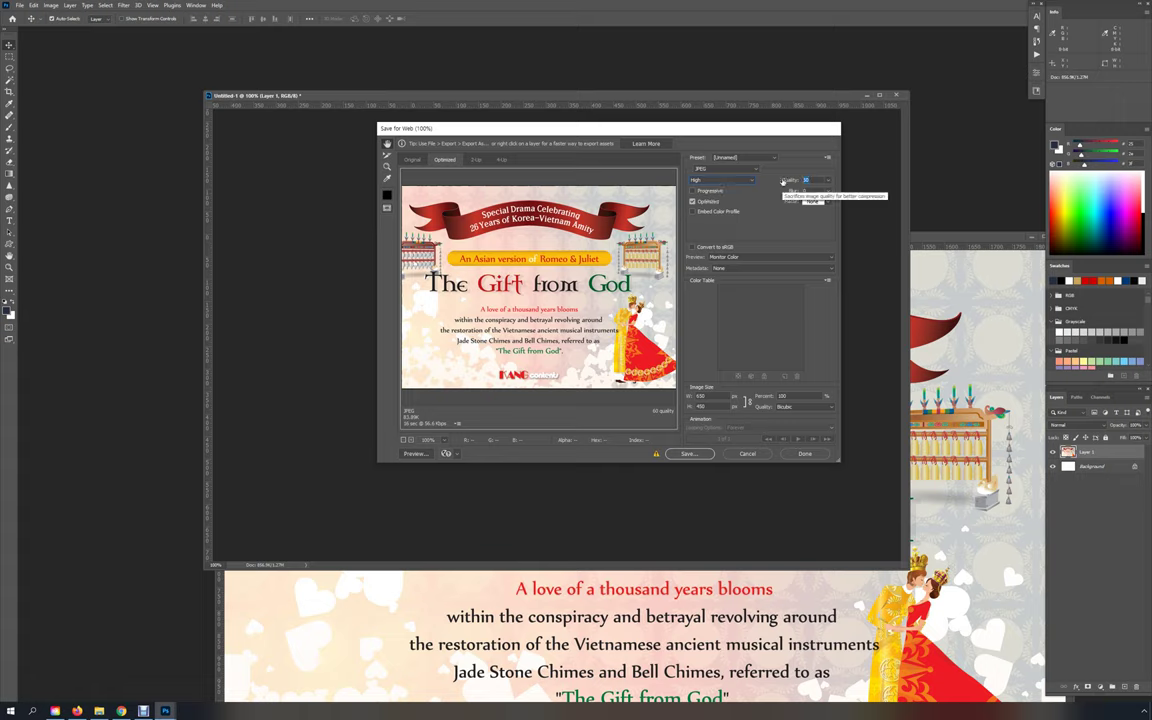
pyautogui.moveTo(783, 181); pyautogui.dragTo(767, 211)
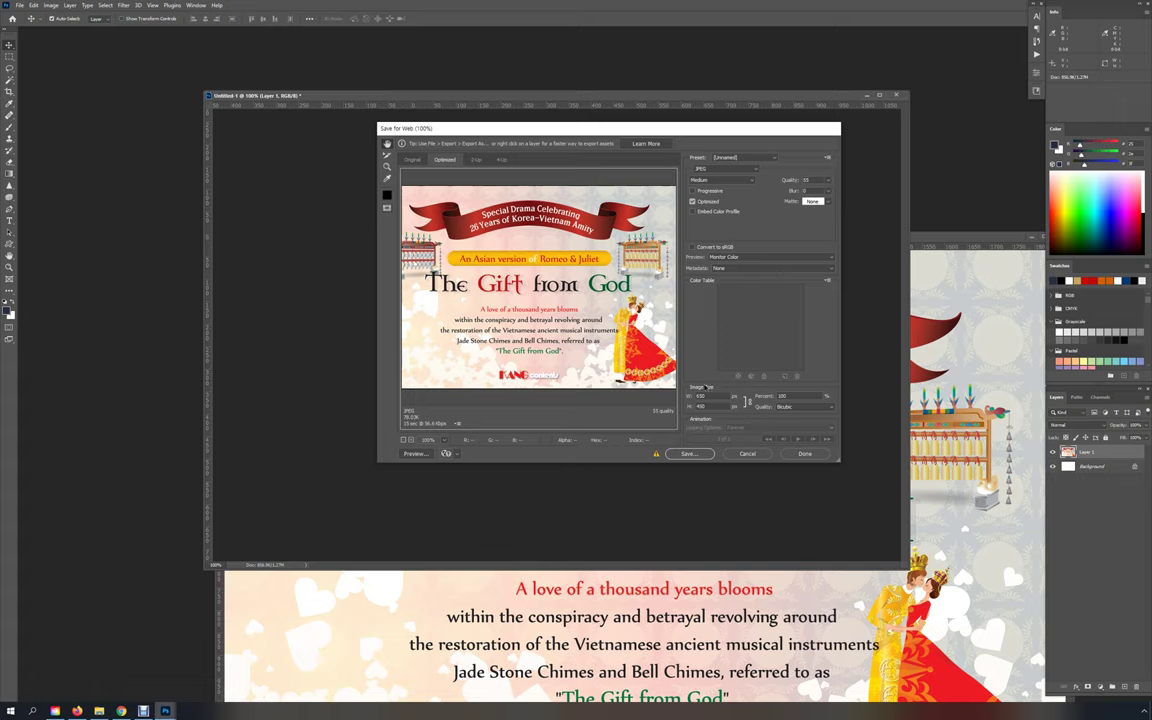
# Save the optimized image as tteet.jpg in the 다운로드 folder.
pyautogui.click(690, 454)
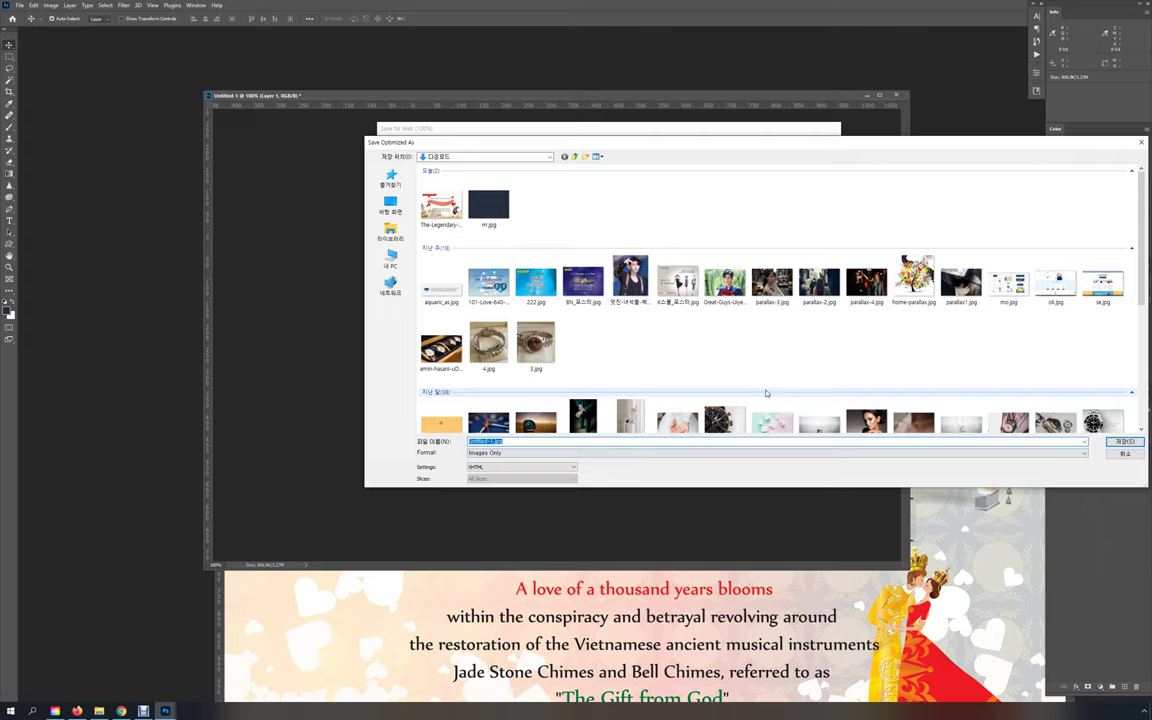
pyautogui.write('text')
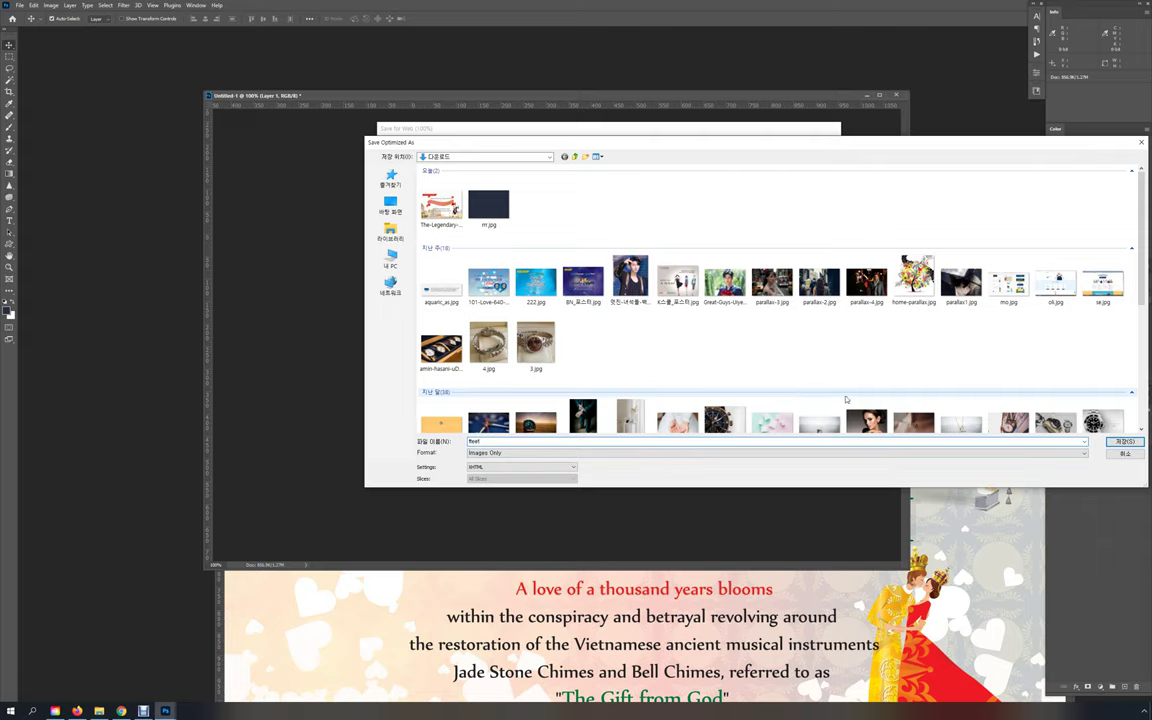
pyautogui.click(1124, 441)
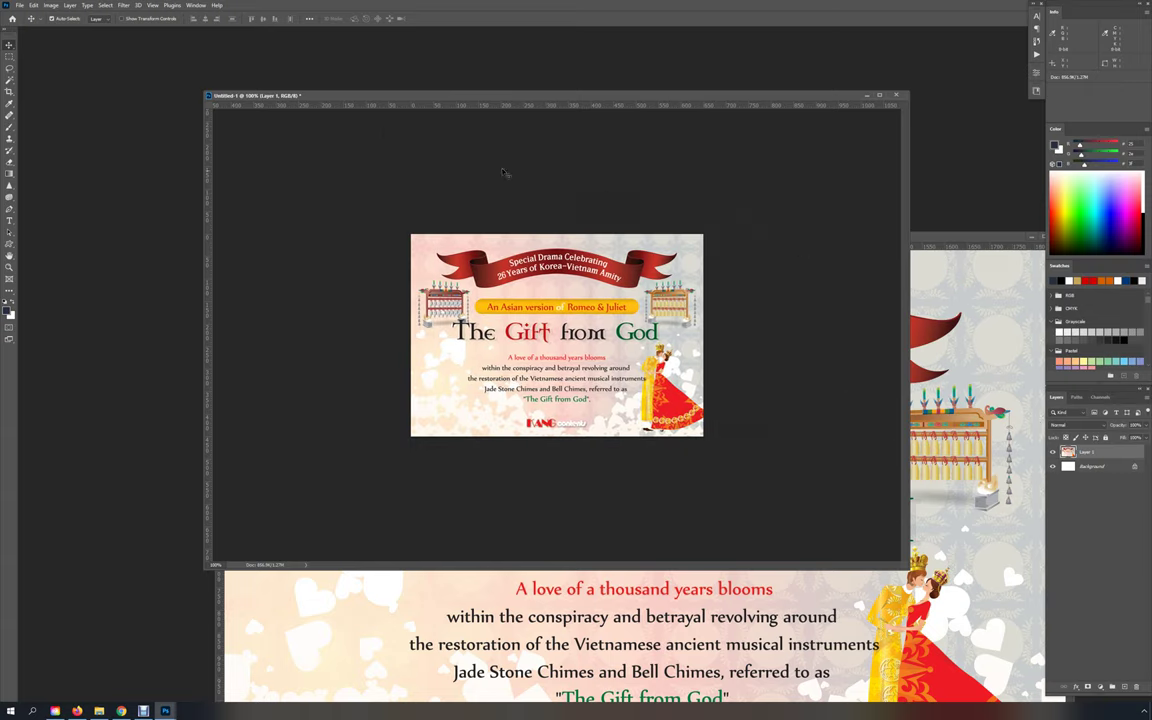
# Switch to File Explorer, check the dimensions and file size of tteet.jpg in the 다운로드 folder, and return to Photoshop.
pyautogui.click(99, 710)
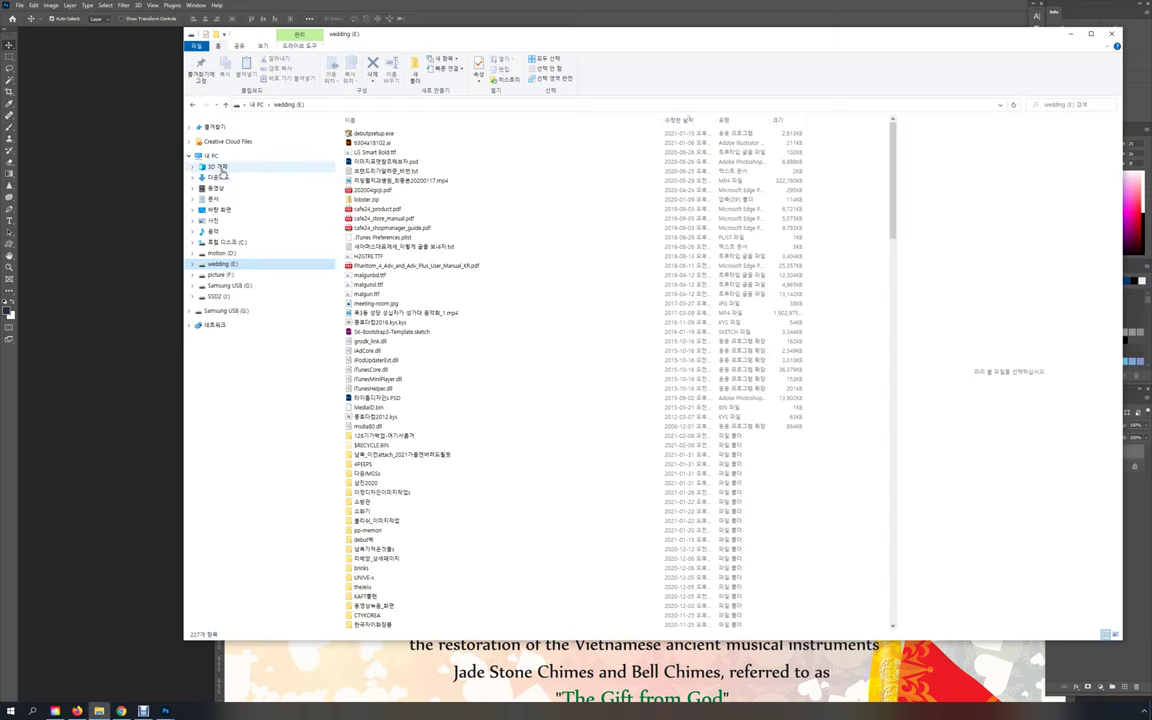
pyautogui.click(220, 178)
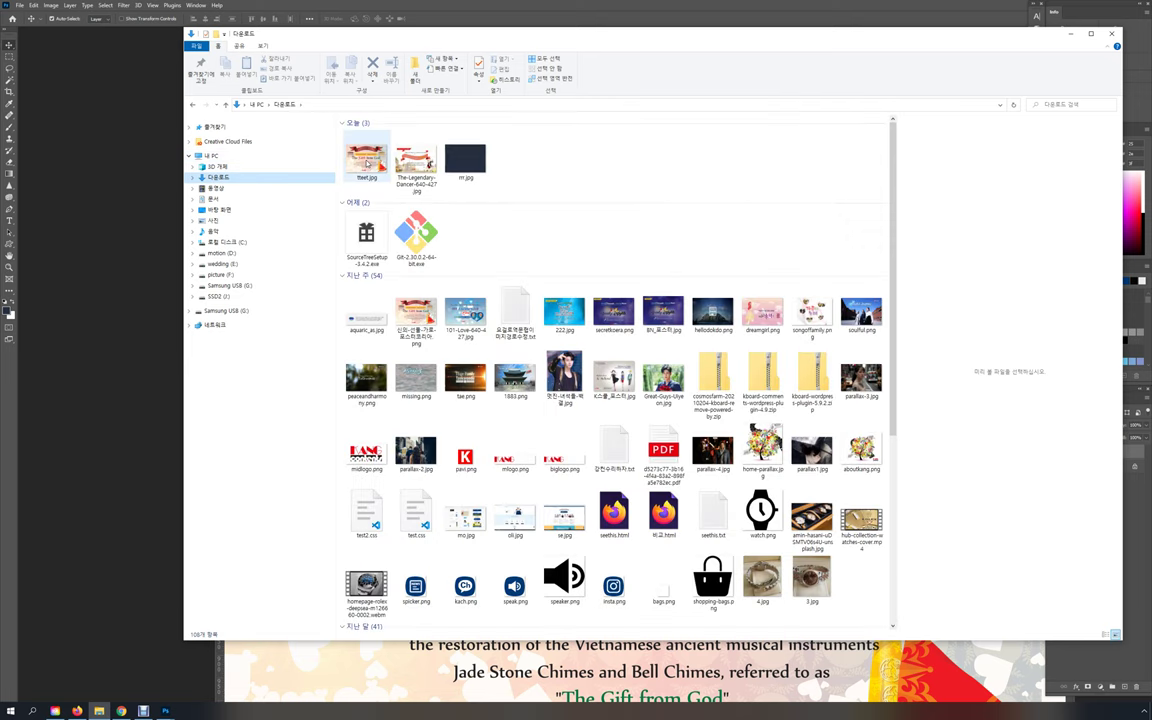
pyautogui.click(367, 160)
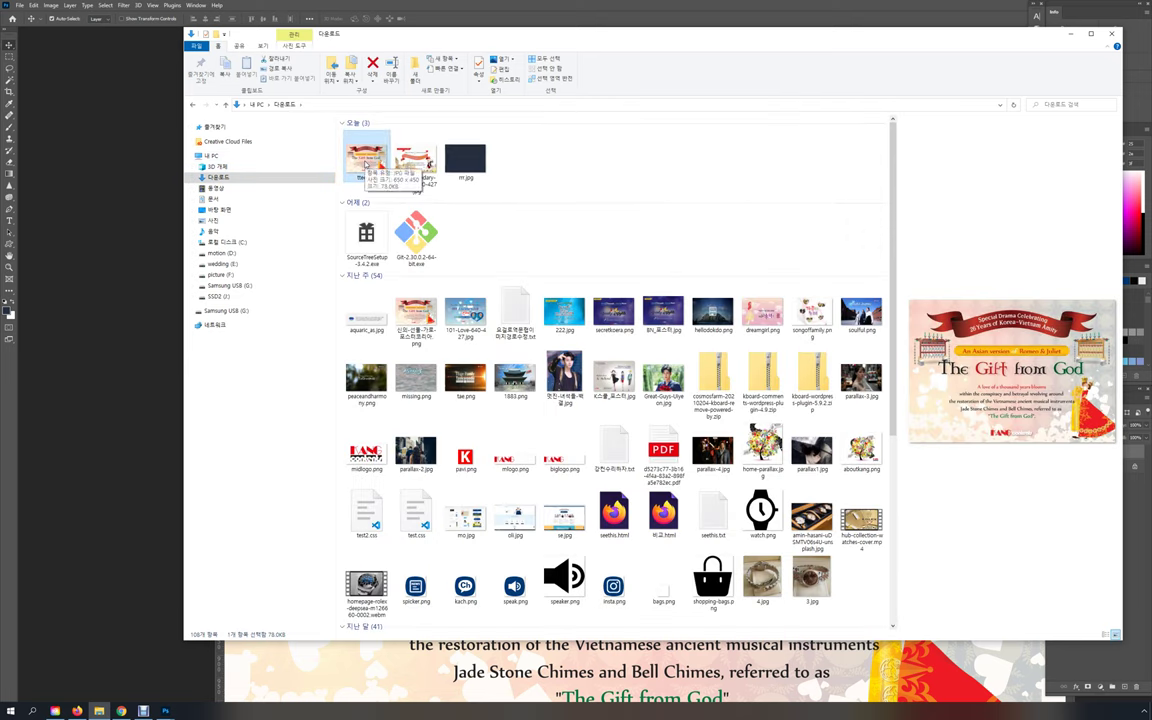
pyautogui.moveTo(330, 32); pyautogui.dragTo(210, 38)
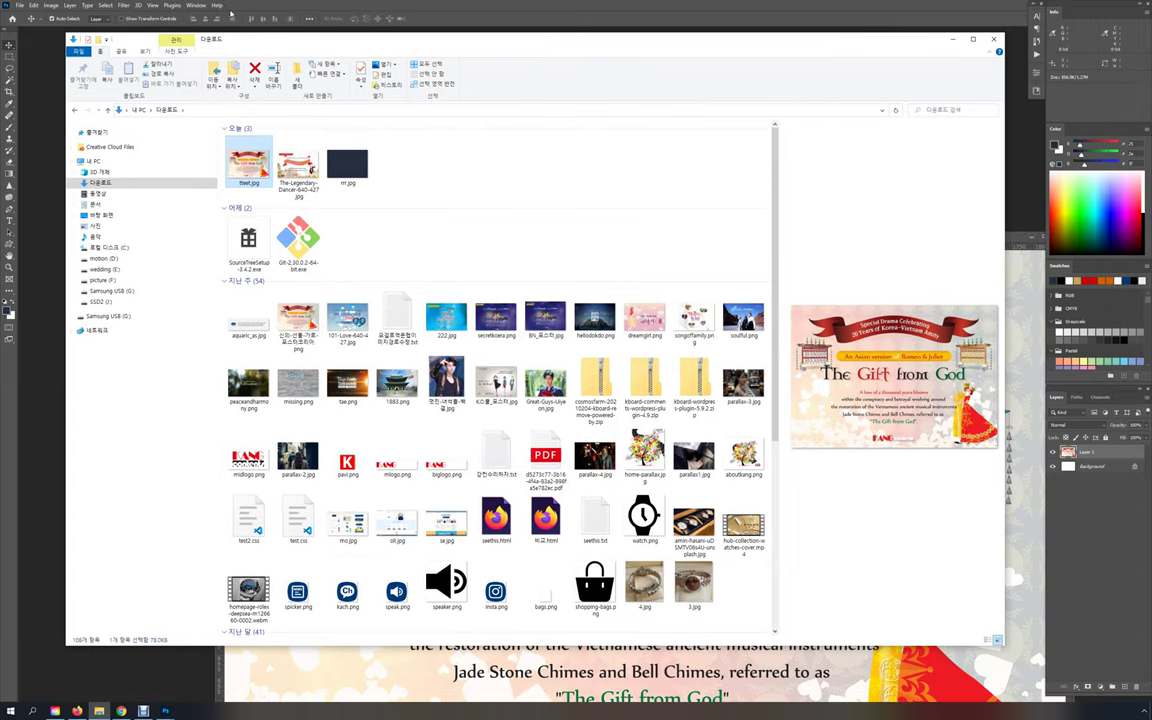
pyautogui.click(357, 9)
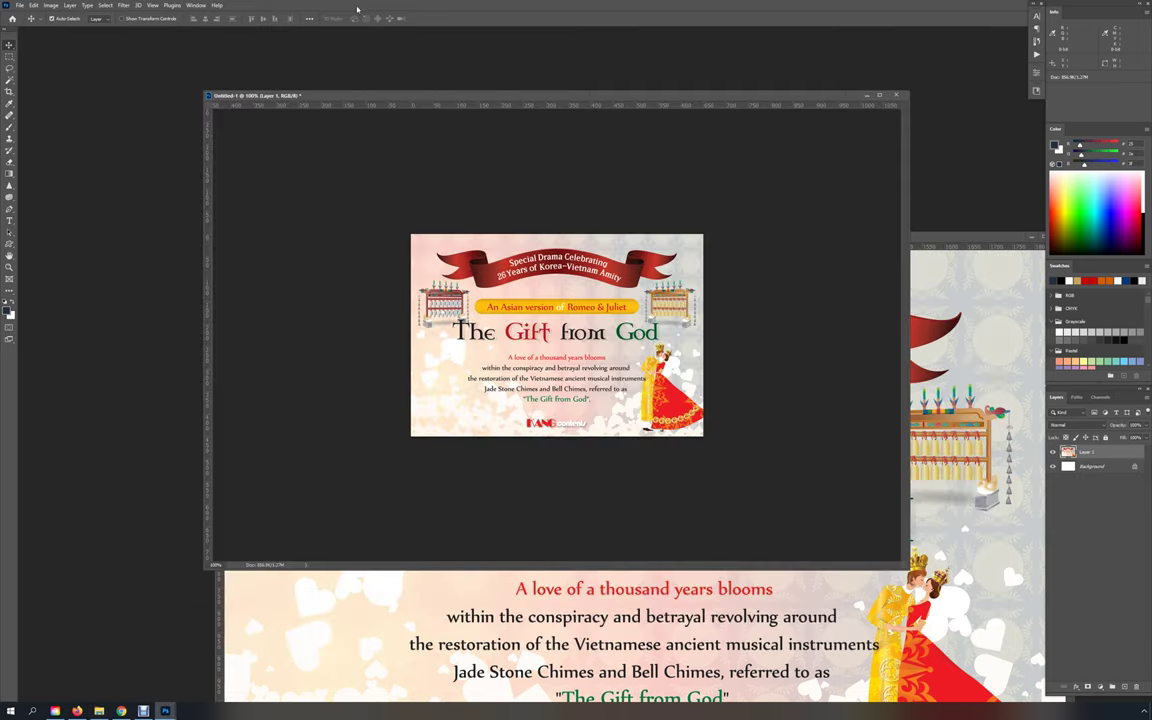
# Close the original poster document 신의-선물-가로-포스터코리아.png and reposition the Untitled-1 document window.
pyautogui.moveTo(489, 97); pyautogui.dragTo(425, 84)
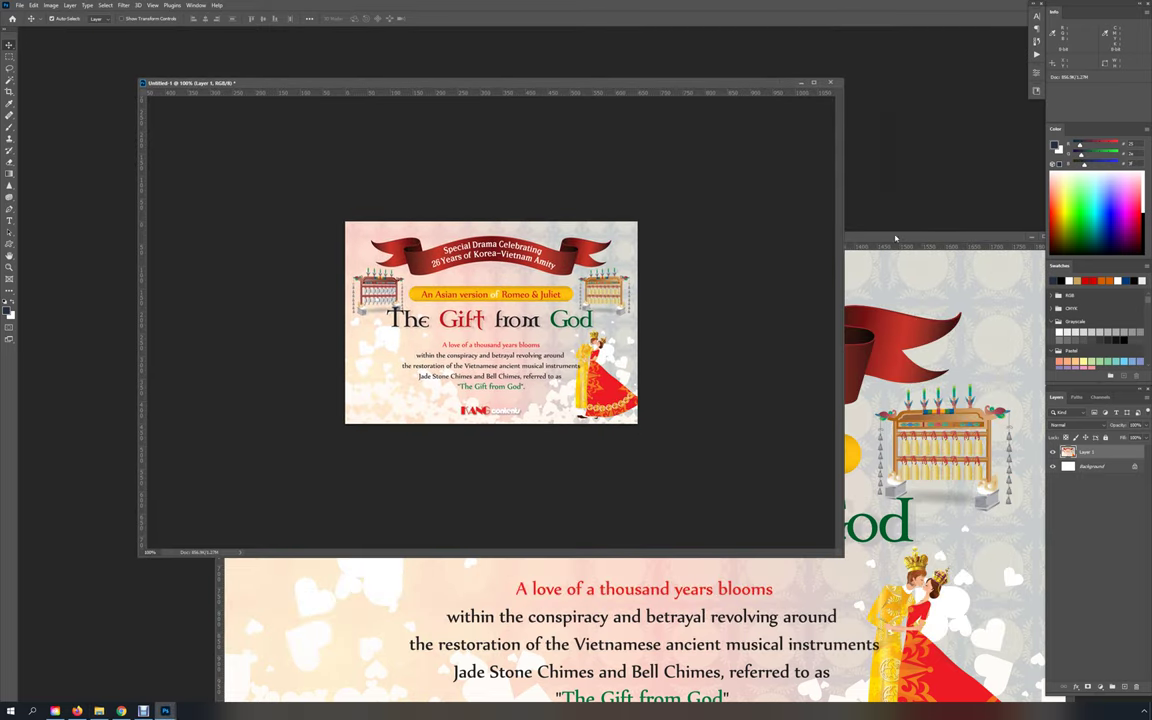
pyautogui.moveTo(900, 242); pyautogui.dragTo(900, 198)
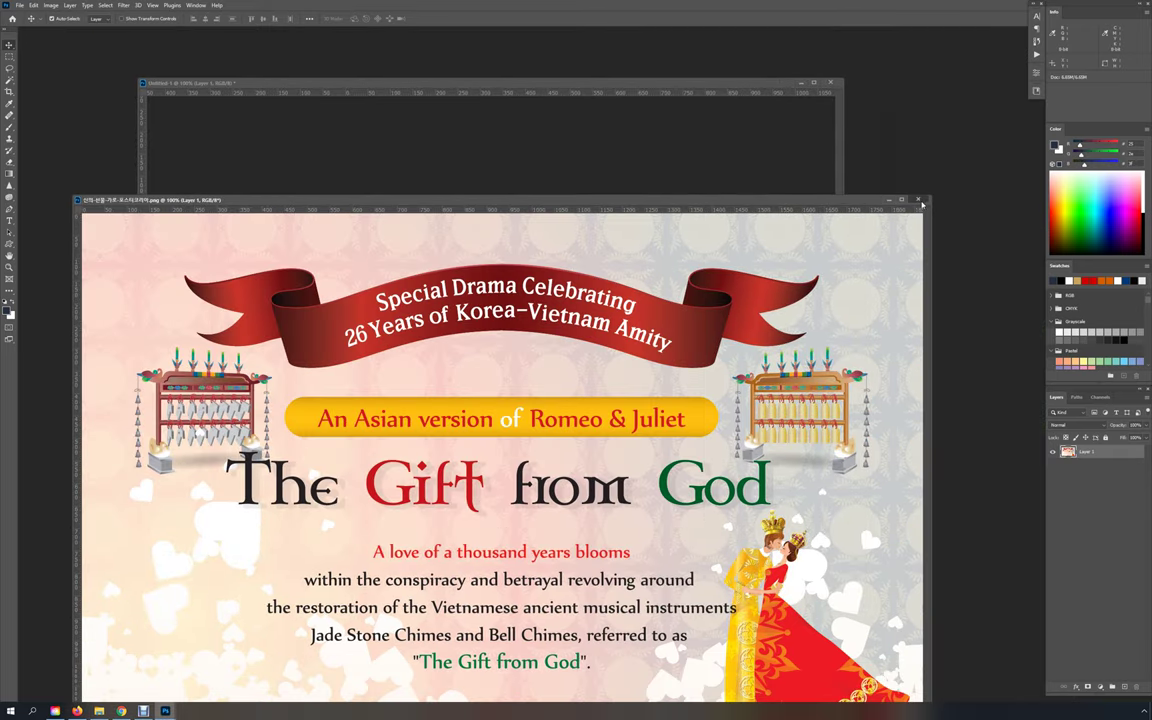
pyautogui.hotkey('ctrl', 'w')
pyautogui.moveTo(337, 85); pyautogui.dragTo(350, 77)
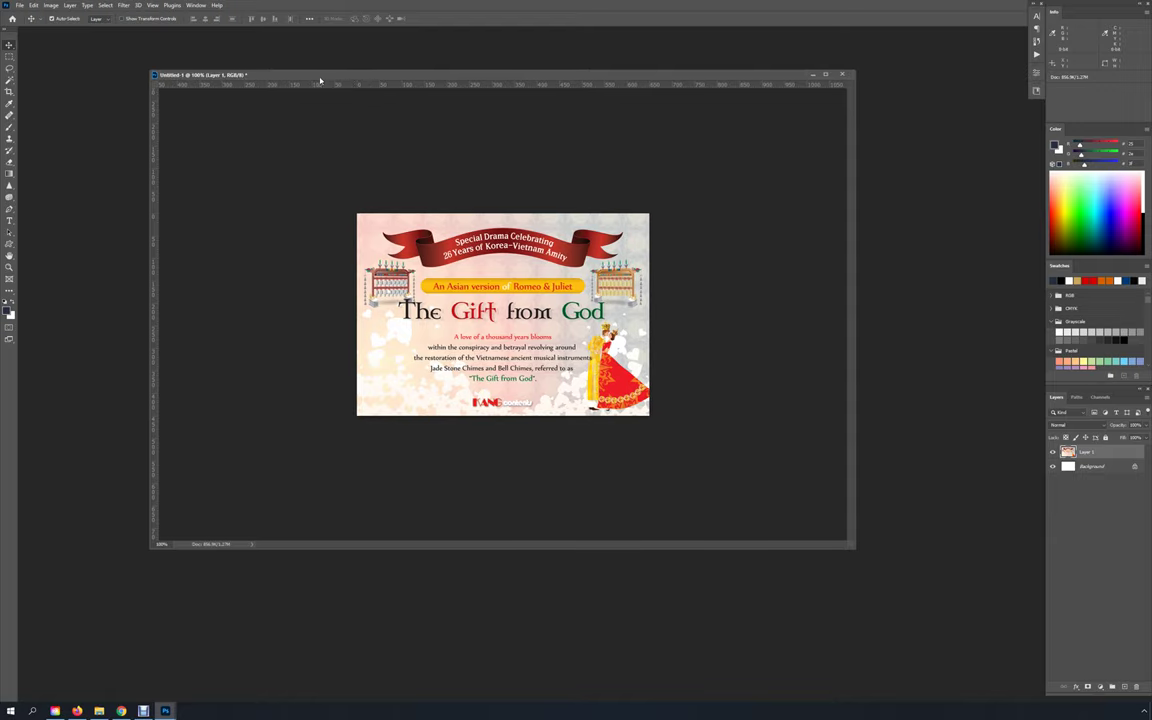
pyautogui.moveTo(320, 80); pyautogui.dragTo(307, 81)
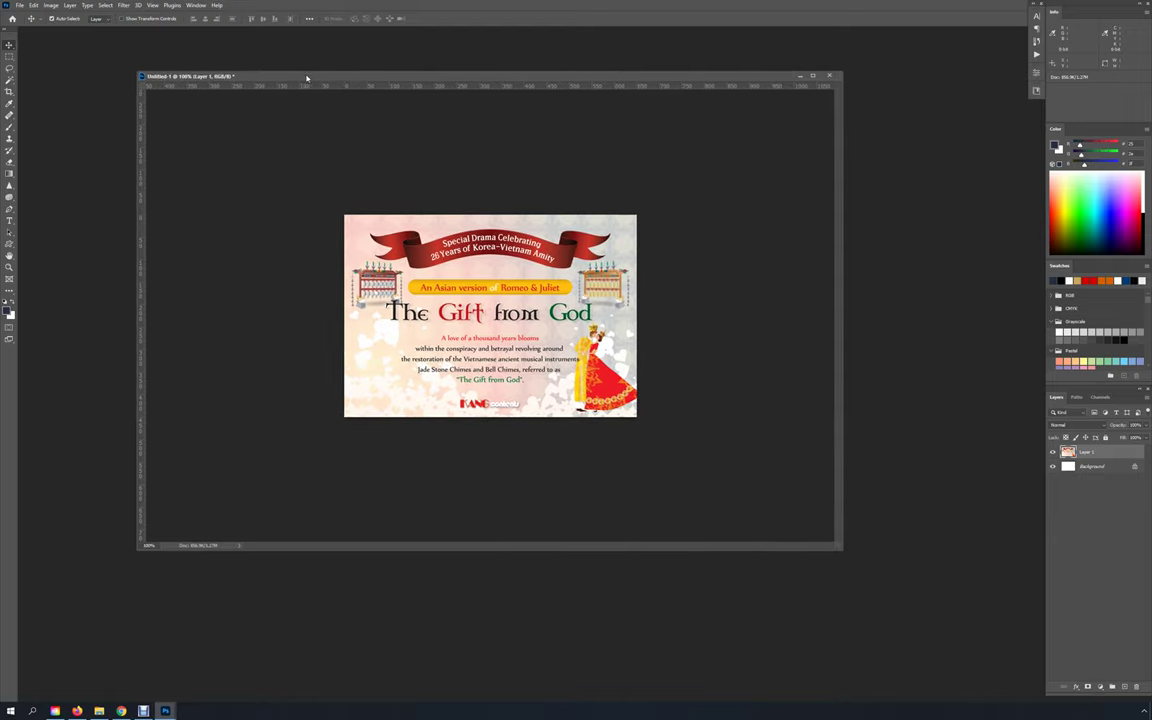
# Look at the New Document settings and the Canvas Size of Untitled-1, dismissing both without changes.
pyautogui.hotkey('ctrl', 'n')
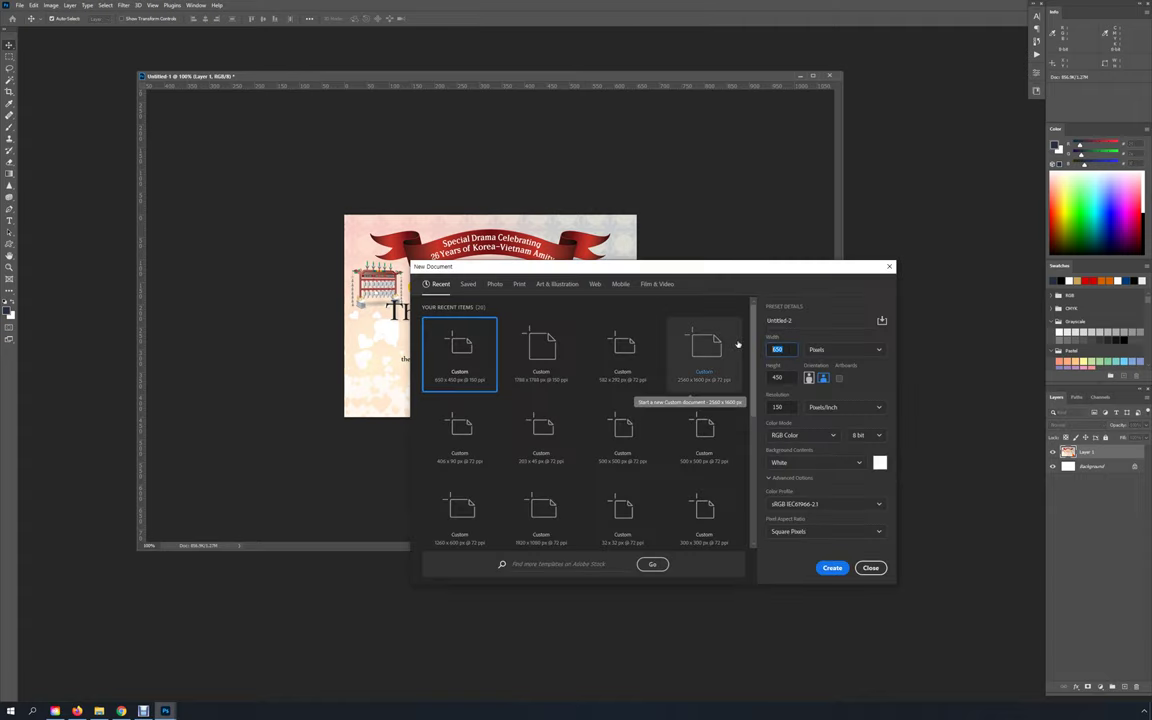
pyautogui.click(871, 568)
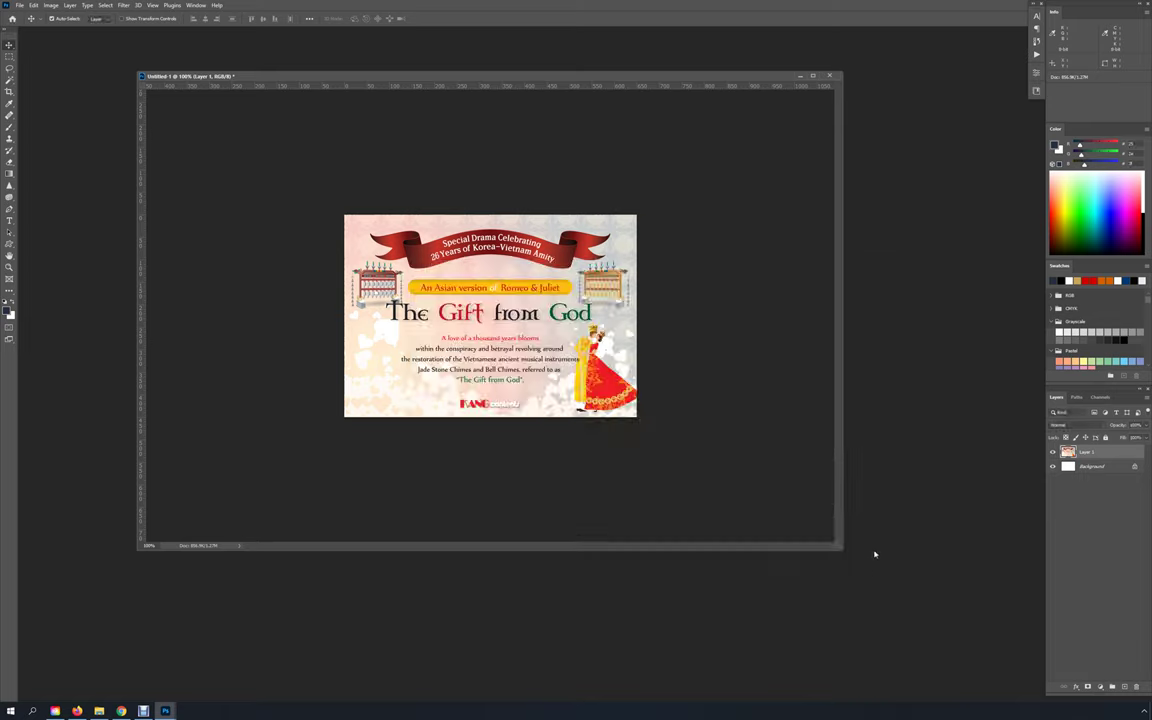
pyautogui.click(510, 190)
pyautogui.hotkey('ctrl', 'alt', 'c')
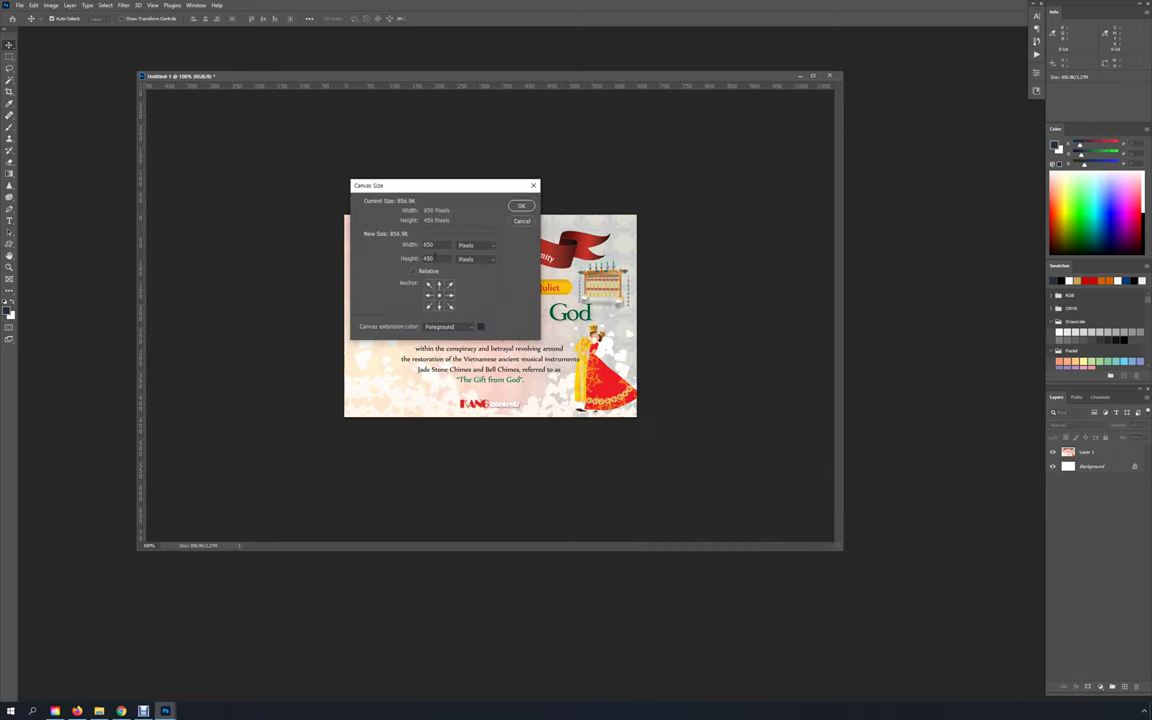
pyautogui.click(519, 221)
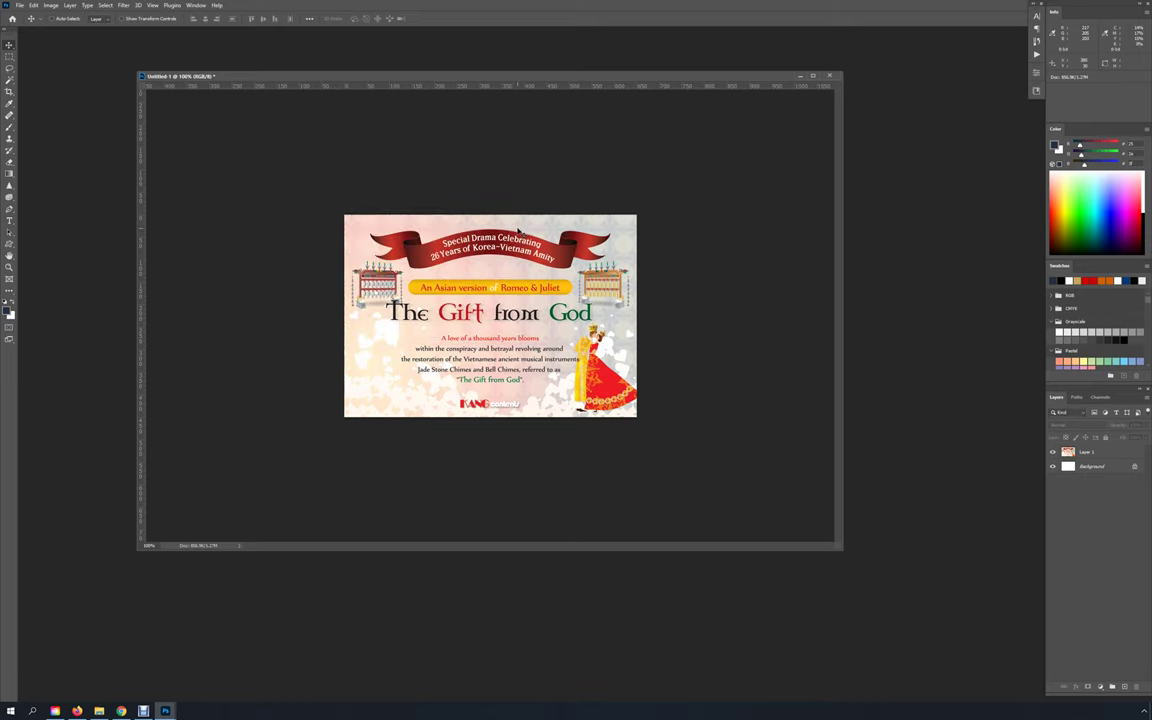
# Try an image width of 1000 pixels for Untitled-1 in Image Size, then abandon the resize.
pyautogui.hotkey('ctrl', 'alt', 'i')
pyautogui.moveTo(738, 406); pyautogui.dragTo(748, 400)
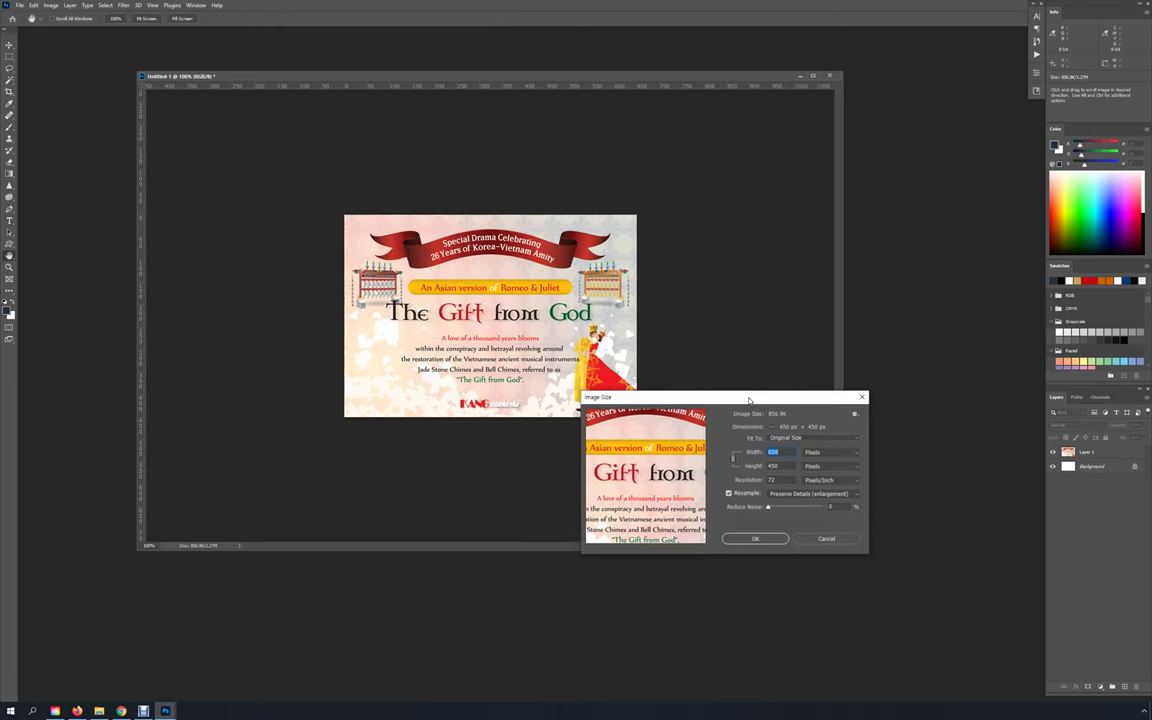
pyautogui.write('1000')
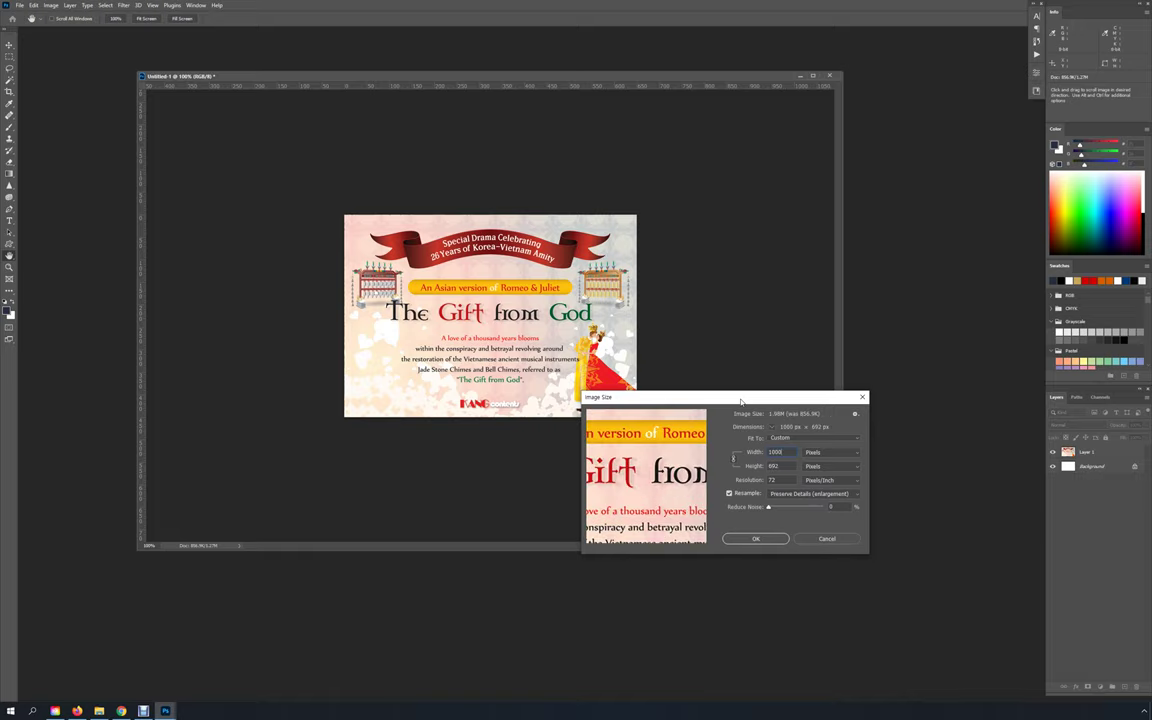
pyautogui.press('BackSpace')
pyautogui.press('BackSpace')
pyautogui.press('BackSpace')
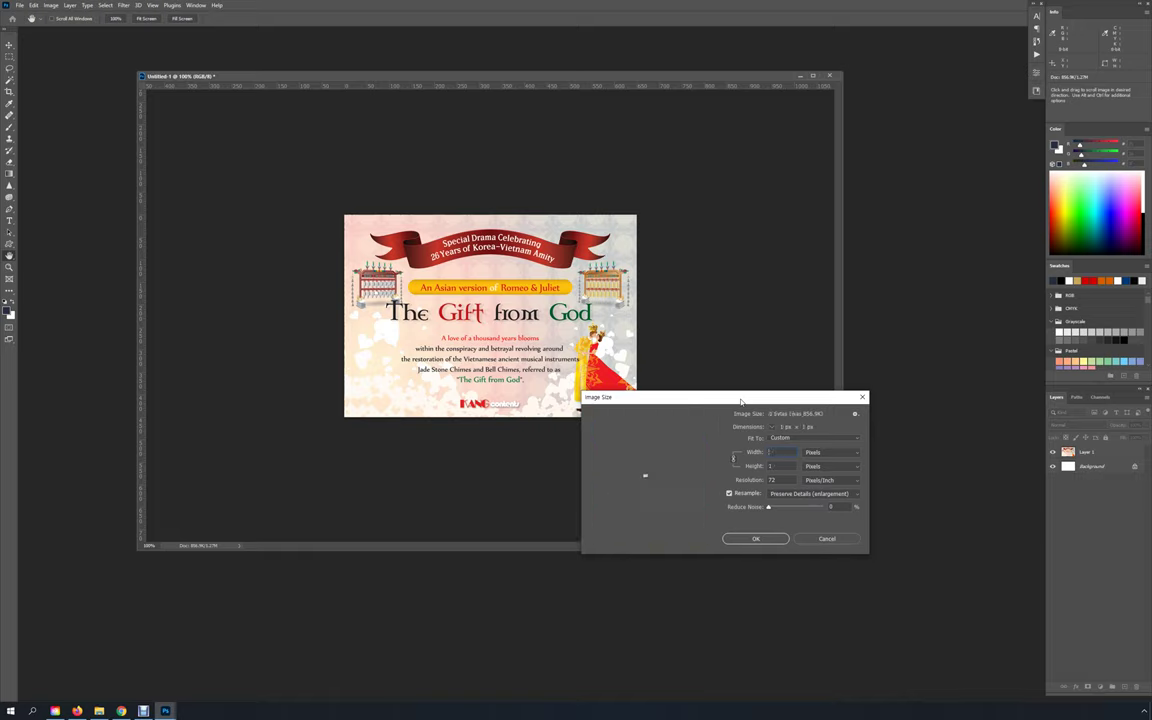
pyautogui.click(824, 539)
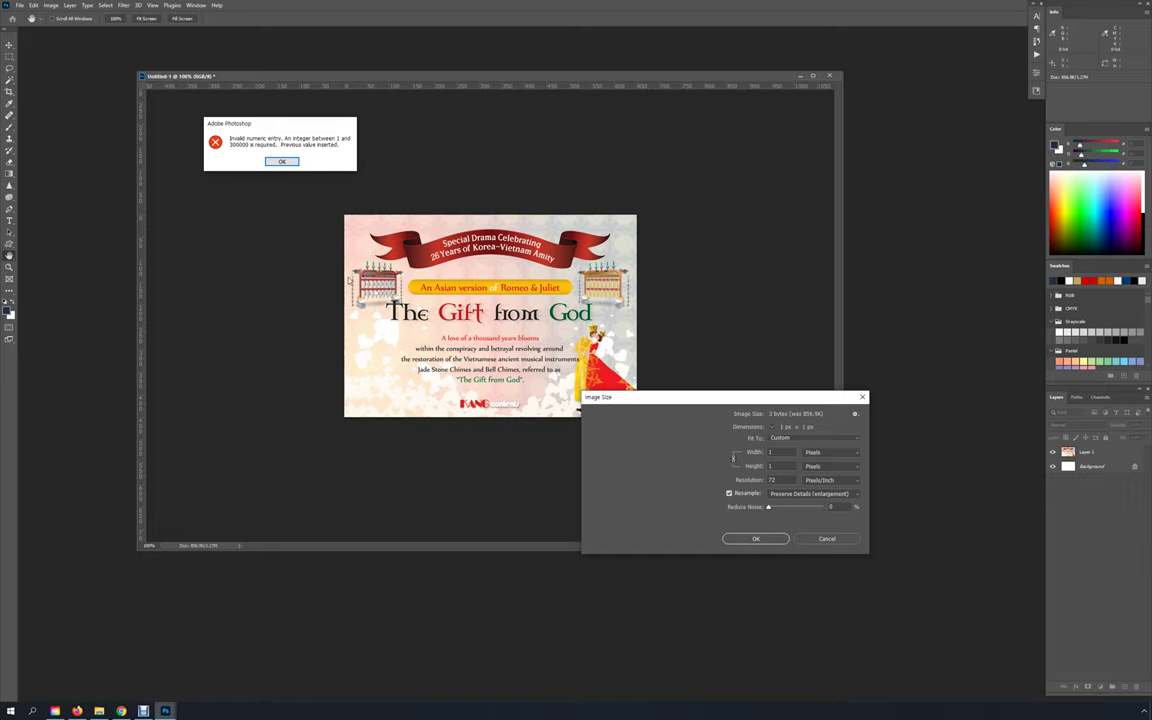
pyautogui.press('Return')
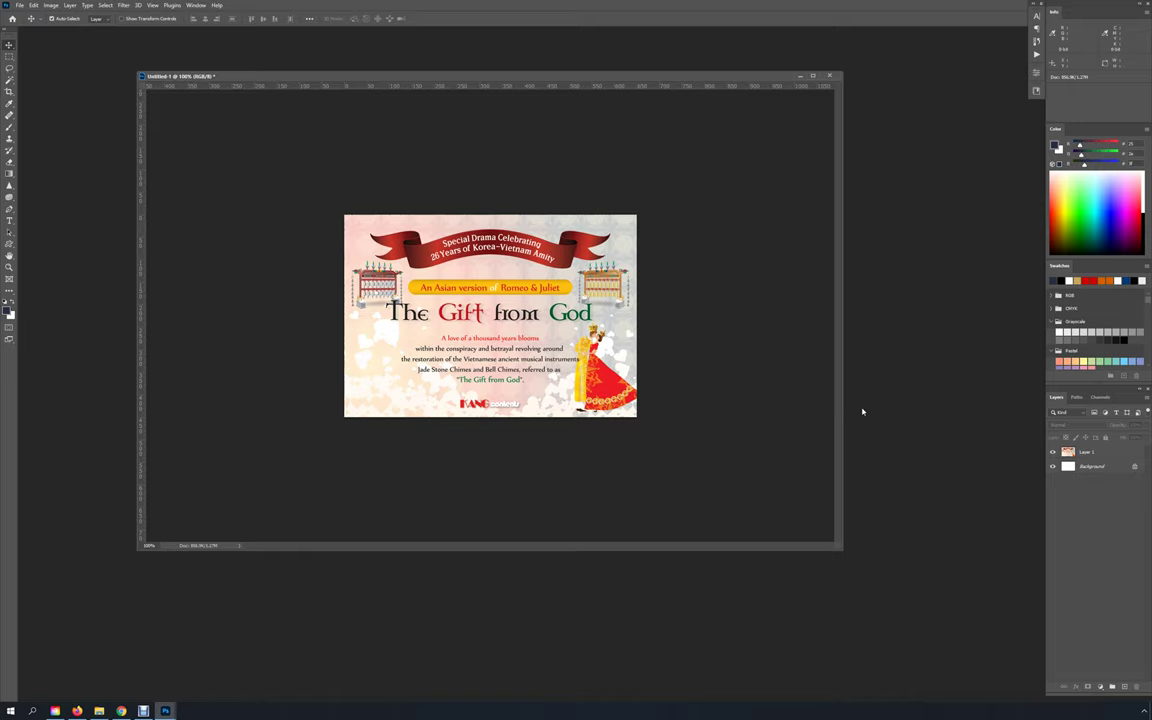
# Examine the Image Size settings of Untitled-1 and the commands for changing image and canvas size.
pyautogui.hotkey('ctrl', 'alt', 'i')
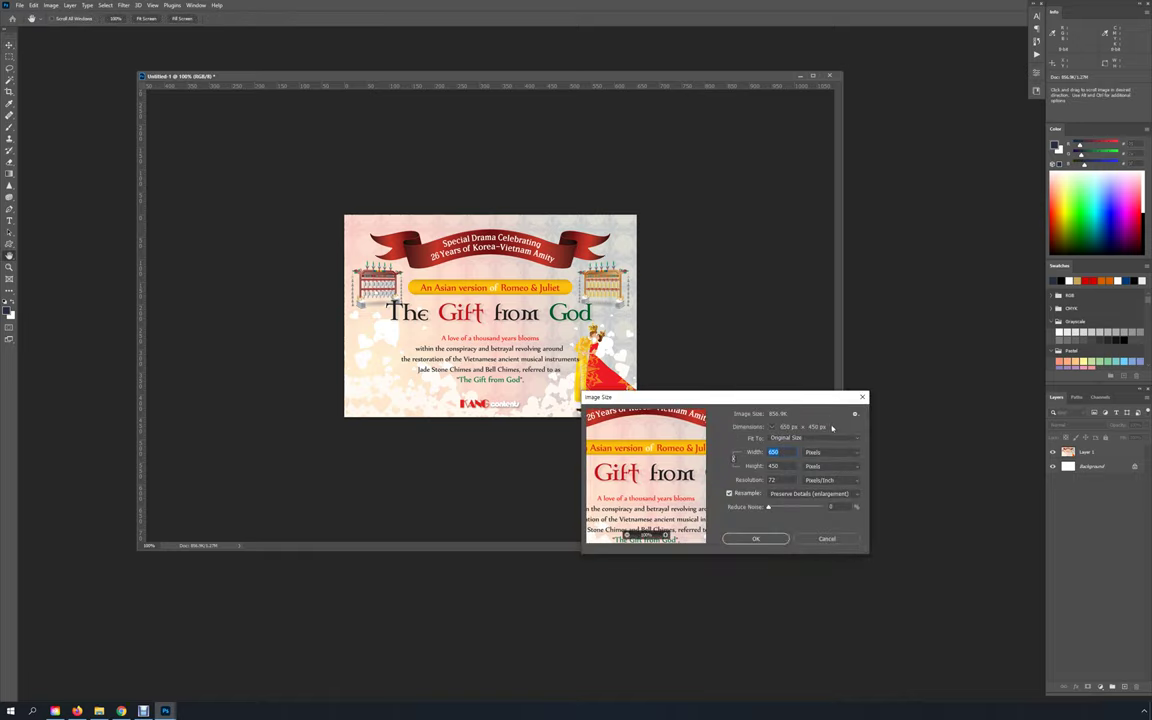
pyautogui.click(826, 539)
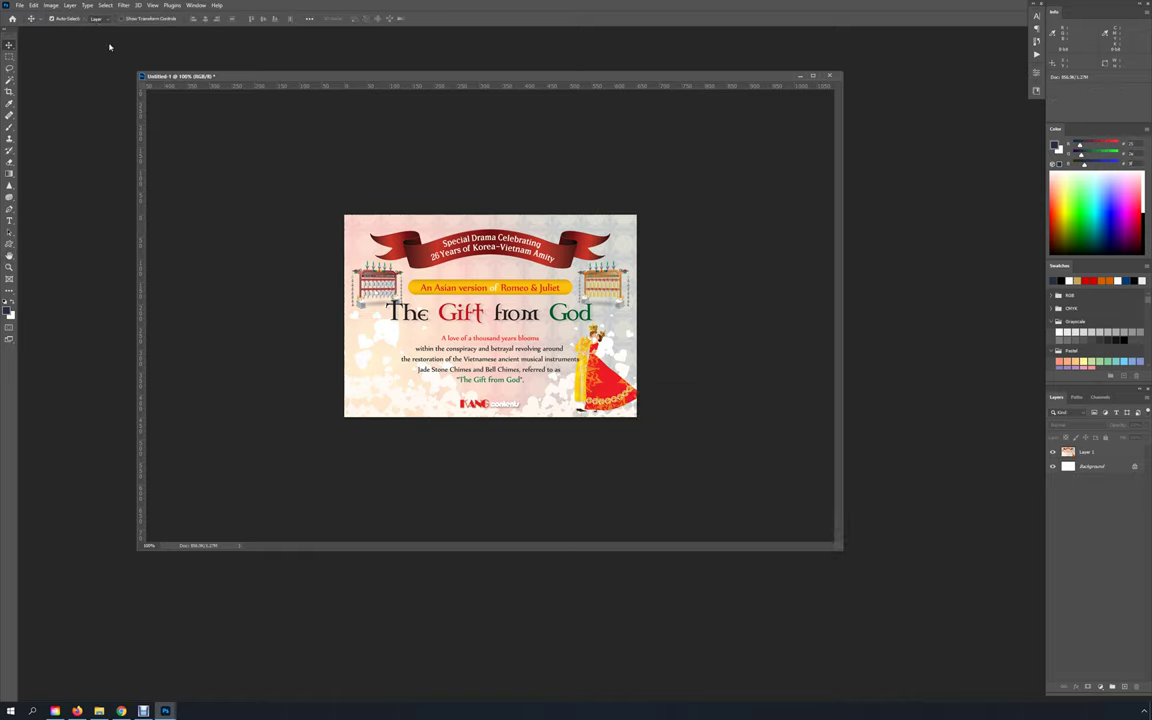
pyautogui.click(51, 5)
pyautogui.moveTo(72, 8)
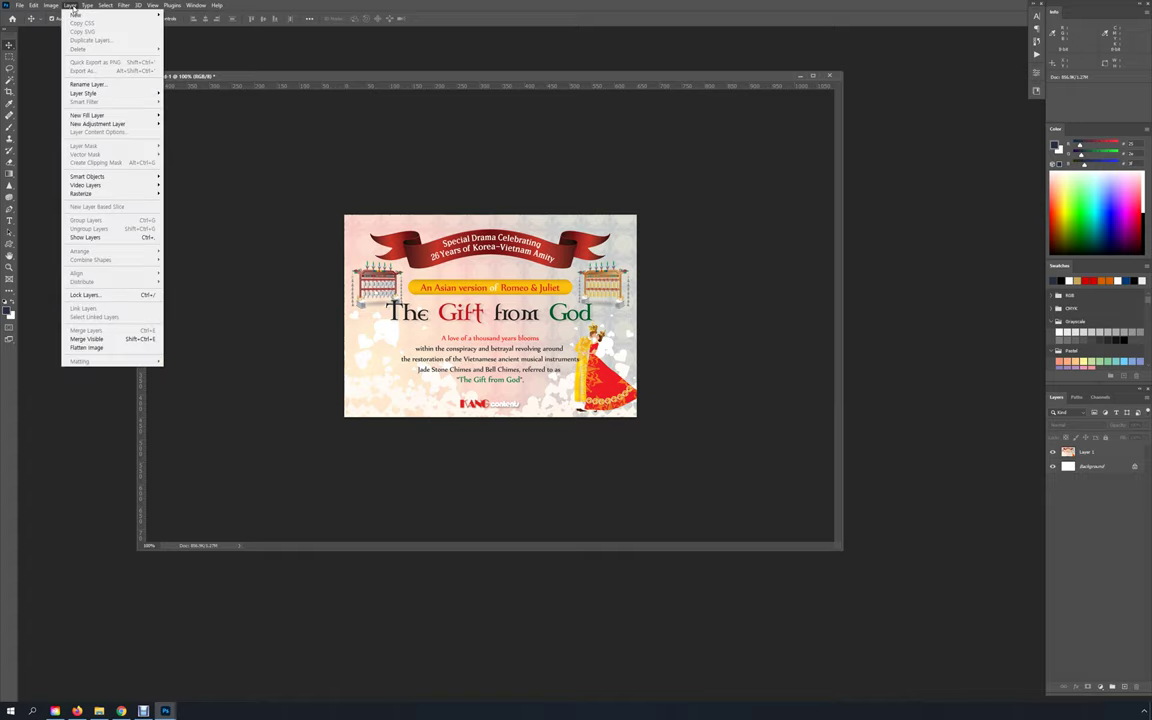
pyautogui.click(36, 51)
pyautogui.click(33, 5)
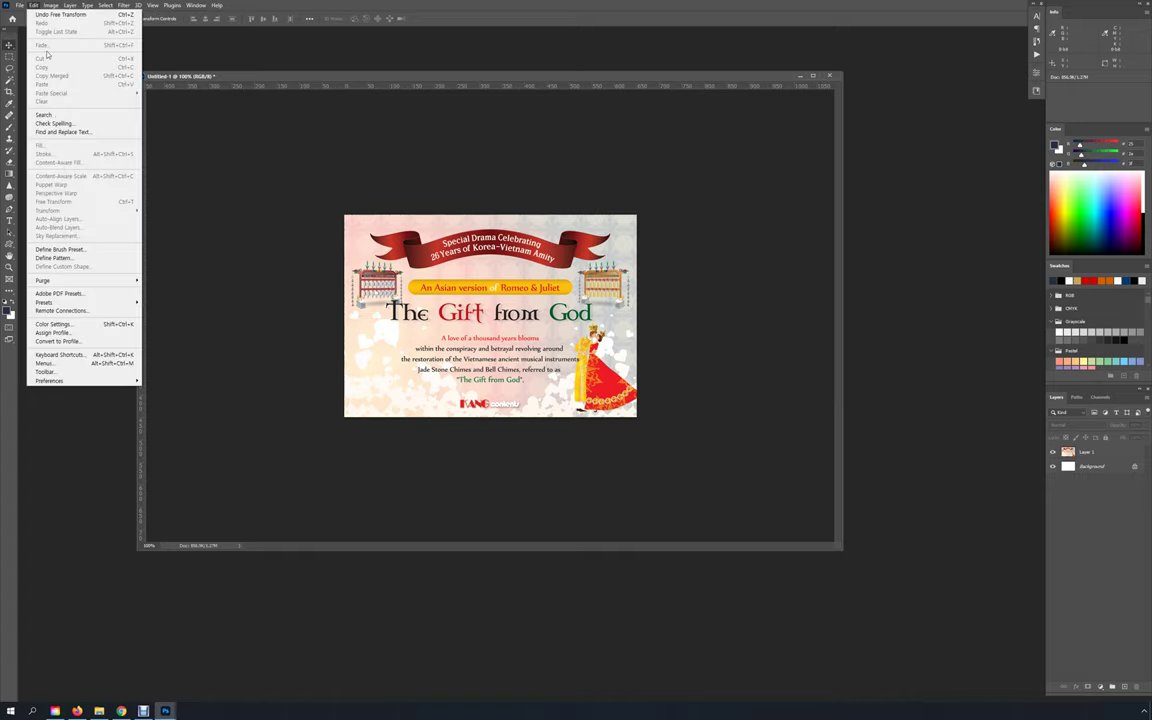
pyautogui.moveTo(53, 8)
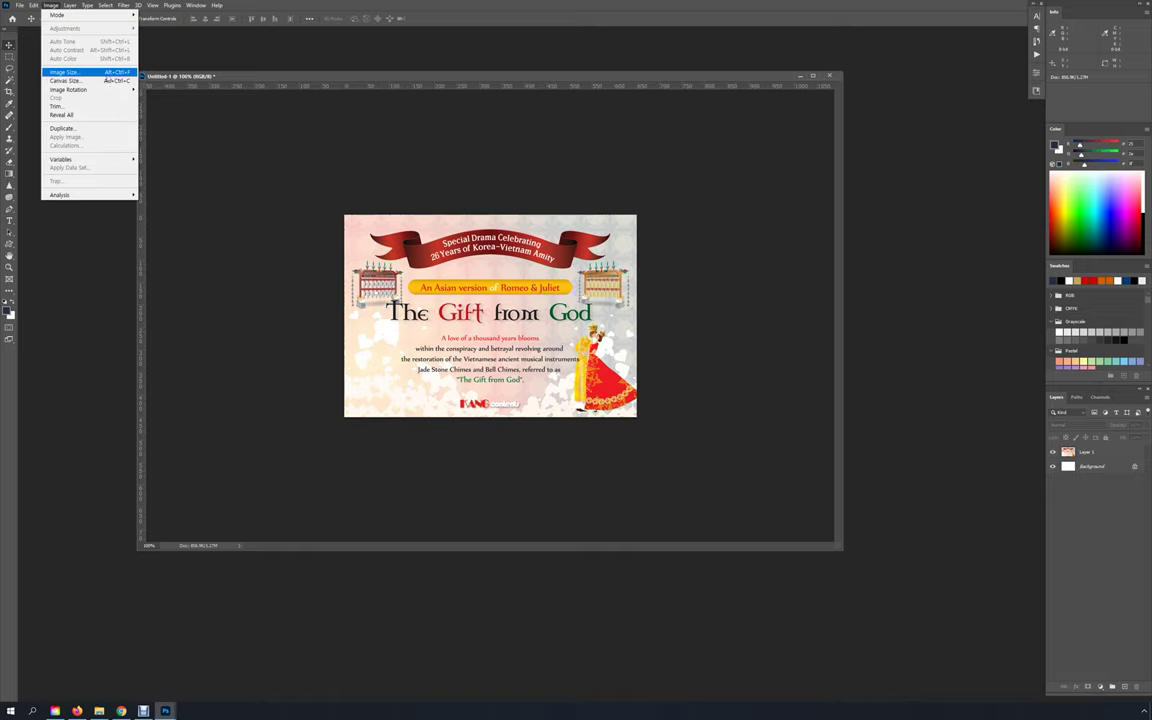
pyautogui.click(490, 156)
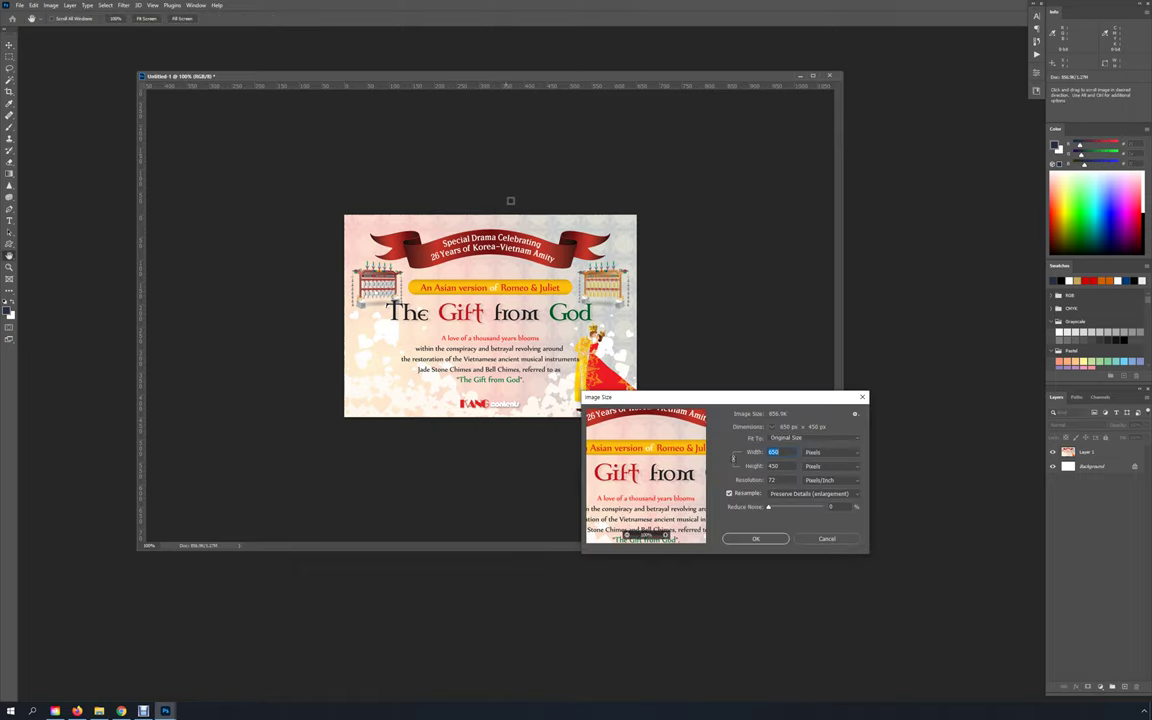
# Try an image width of 4545 pixels with the width and height unlinked, then abandon the resize.
pyautogui.moveTo(640, 397); pyautogui.dragTo(743, 291)
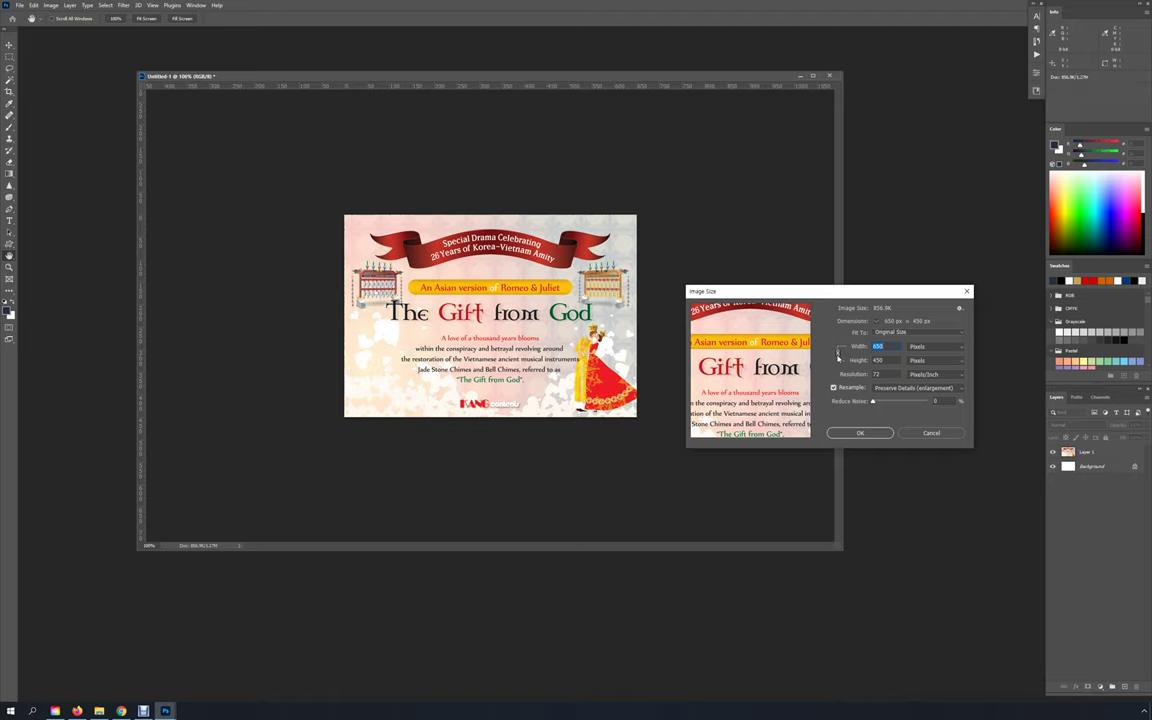
pyautogui.write('4545')
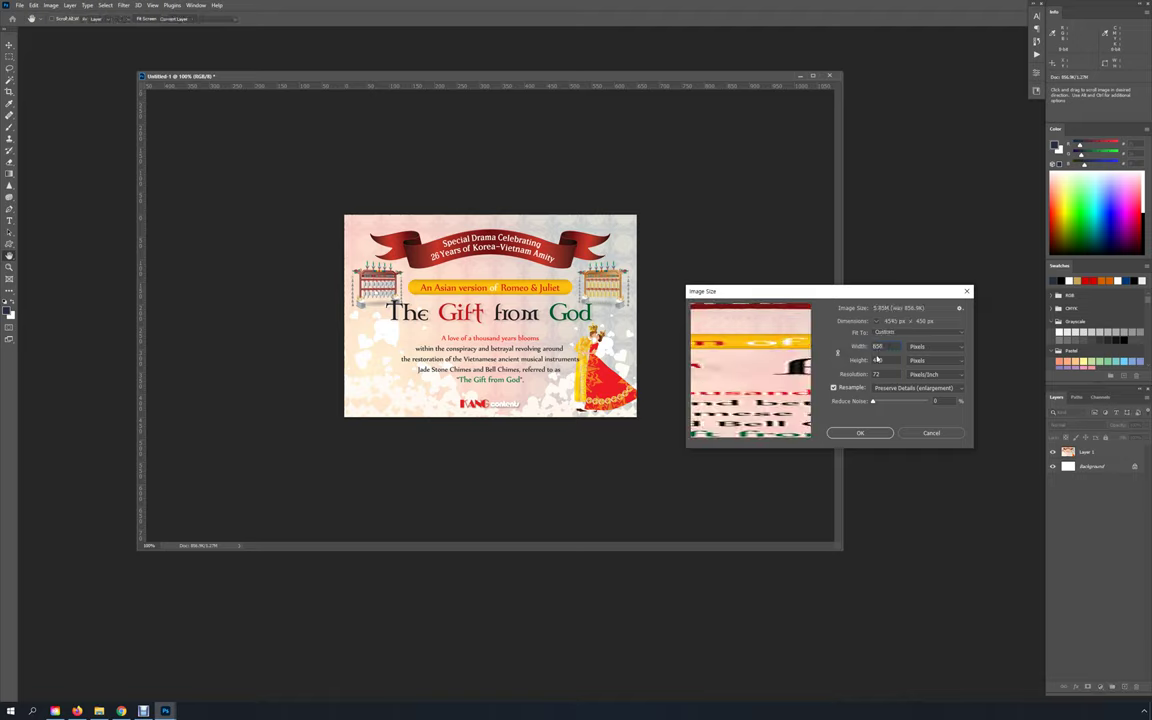
pyautogui.press('Escape')
# Shrink the Untitled-1 image to a width of 100 pixels with its proportions linked.
pyautogui.hotkey('ctrl', 'alt', 'i')
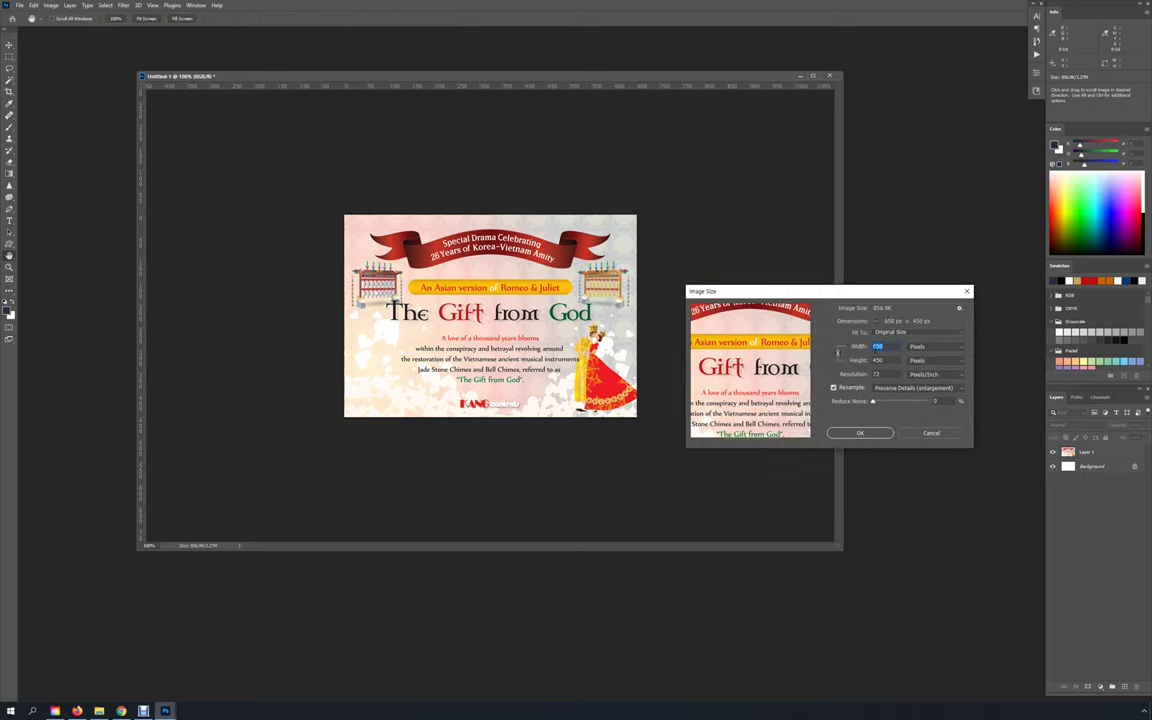
pyautogui.write('150')
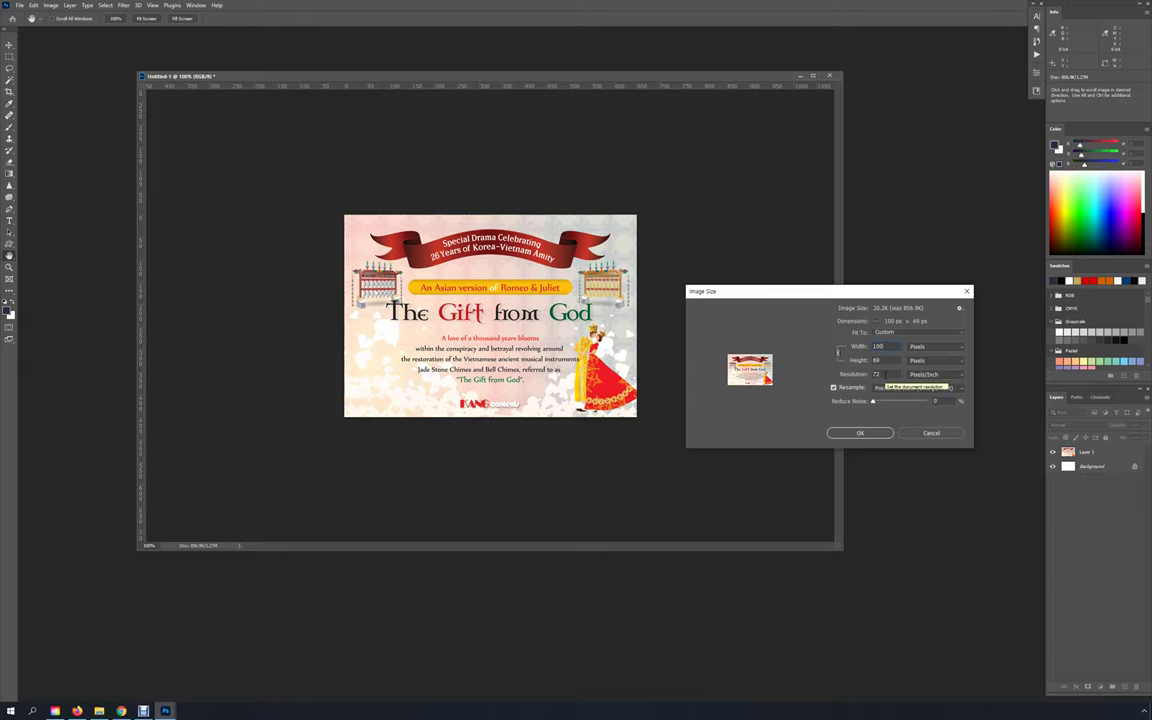
pyautogui.press('Return')
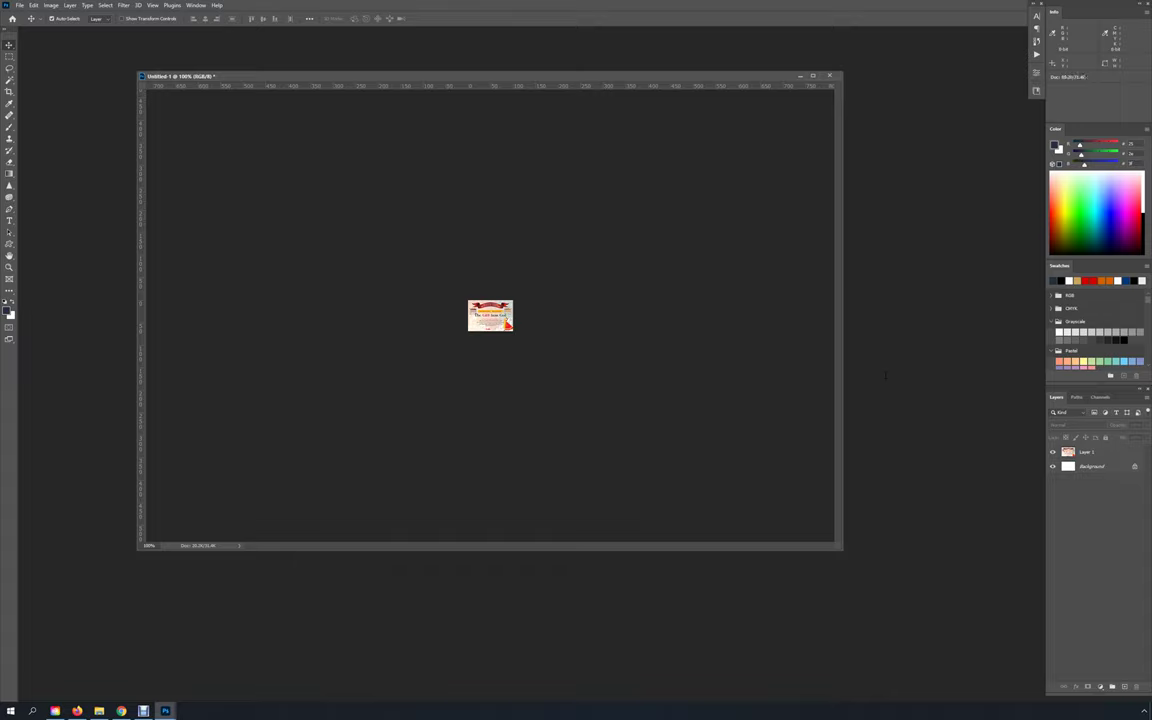
# Reposition the document window and try enlarging the shrunken image to a width of 650 percent, cancelling the resize.
pyautogui.hotkey('ctrl', 'alt', 'shift', 'f')
pyautogui.moveTo(257, 77); pyautogui.dragTo(253, 107)
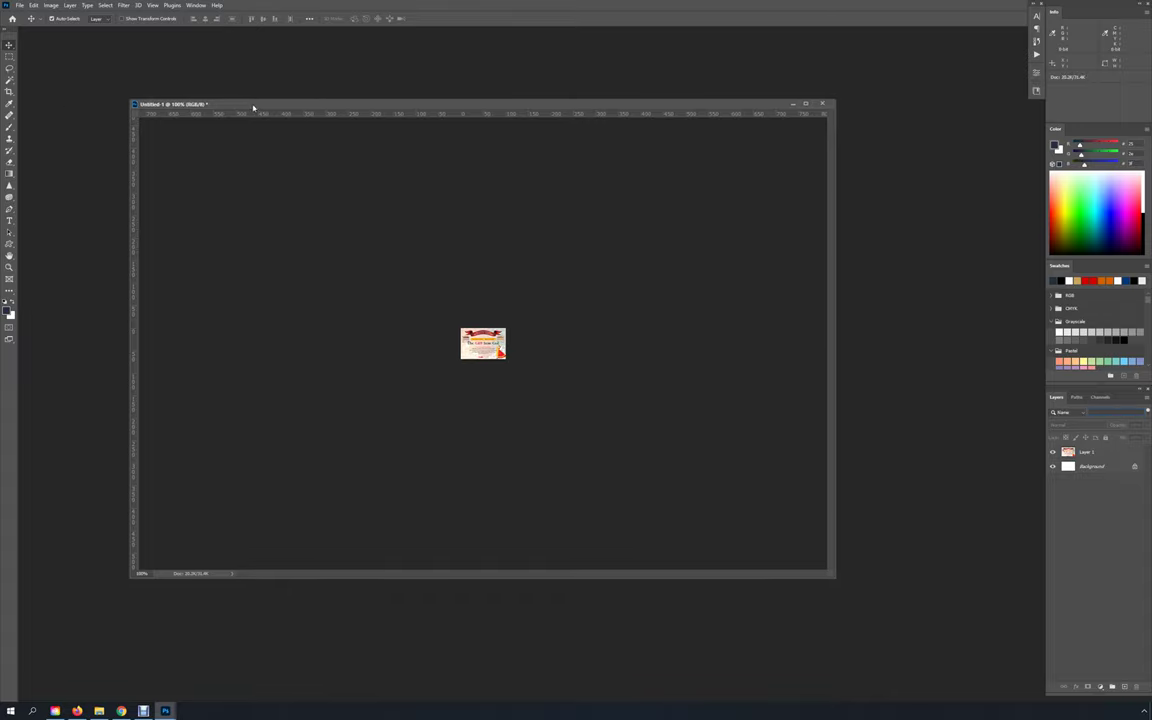
pyautogui.click(33, 5)
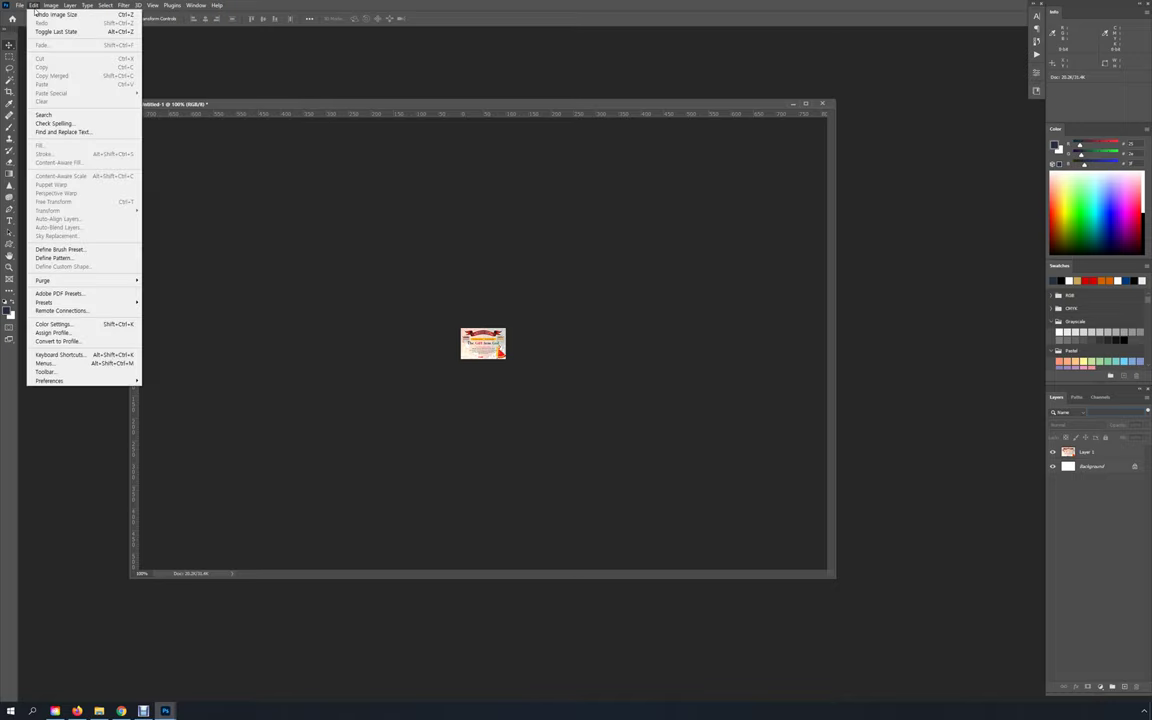
pyautogui.moveTo(48, 8)
pyautogui.click(100, 72)
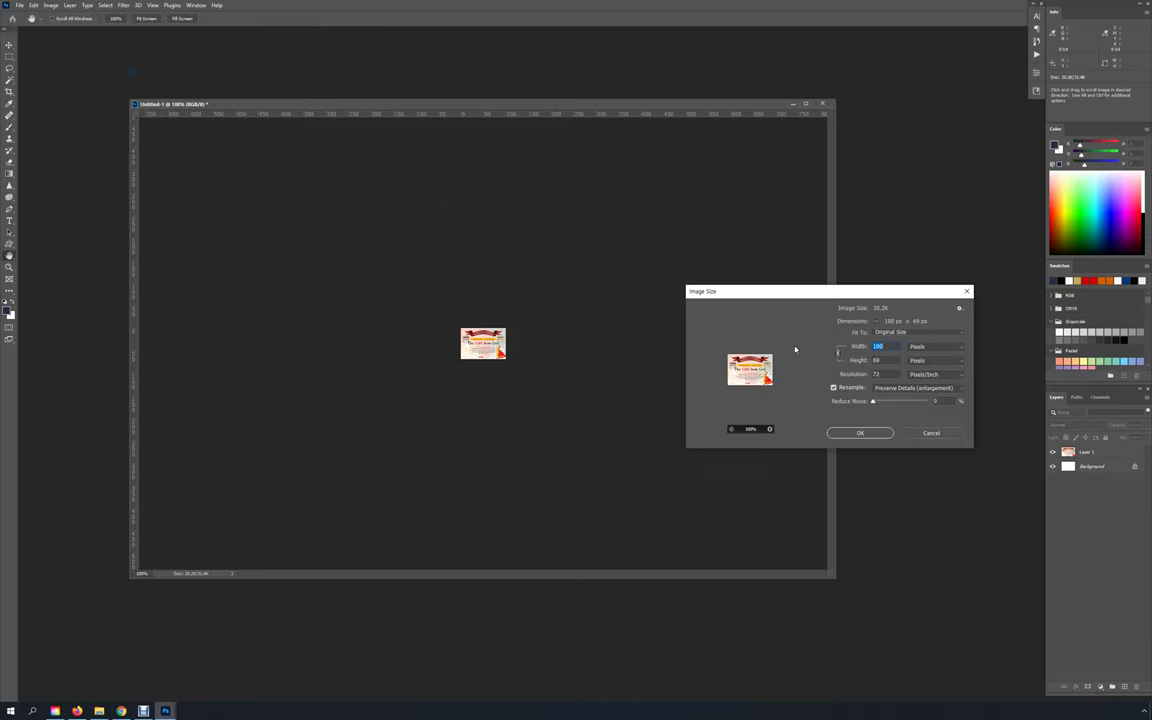
pyautogui.write('650%')
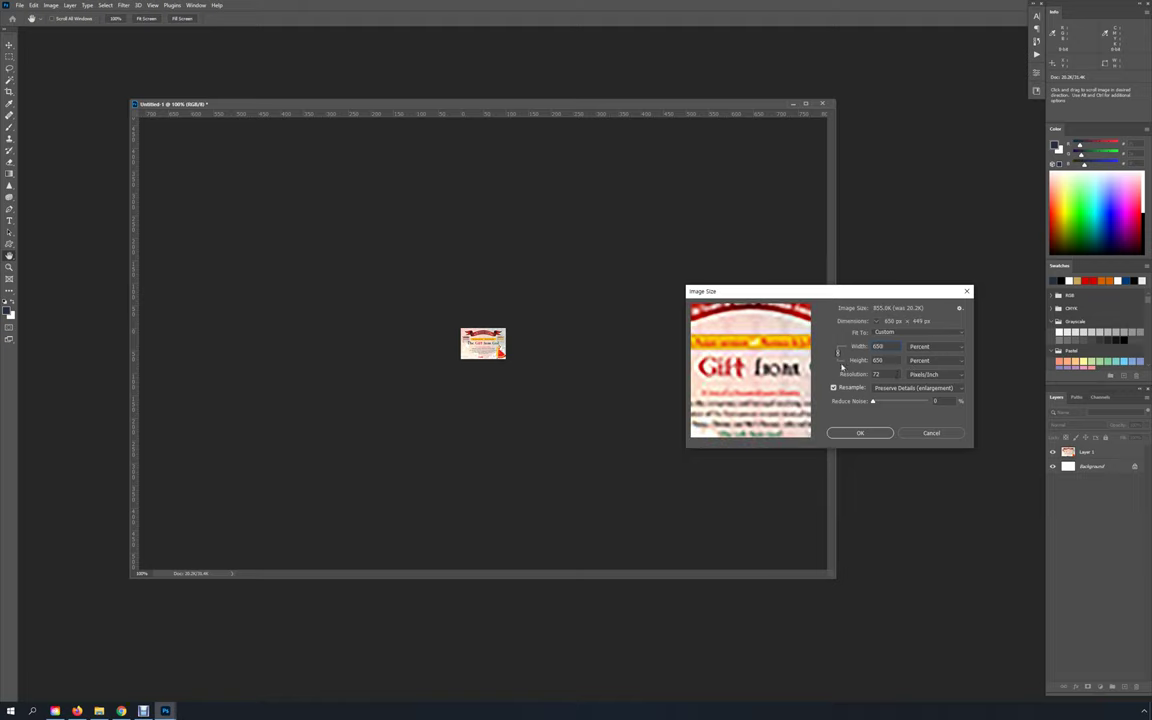
pyautogui.click(930, 433)
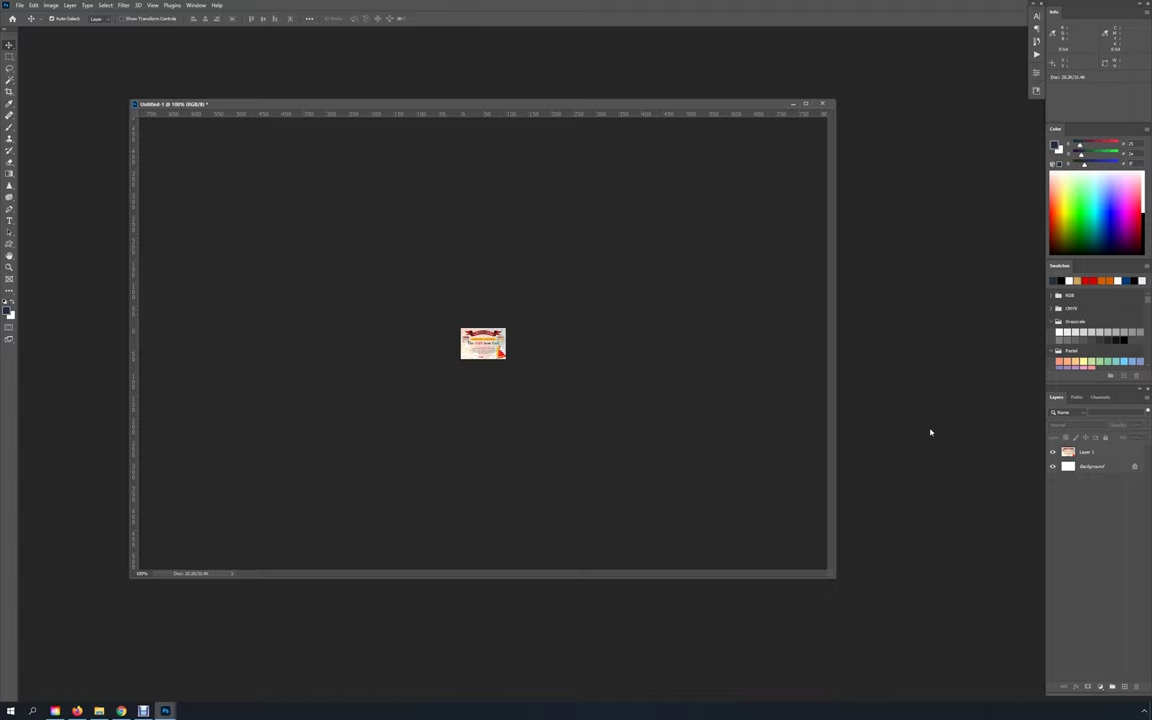
# Try a width of 650 pixels for the shrunken image, cancel it, and undo the earlier image size reduction.
pyautogui.click(1097, 469)
pyautogui.hotkey('ctrl', 'alt', 'i')
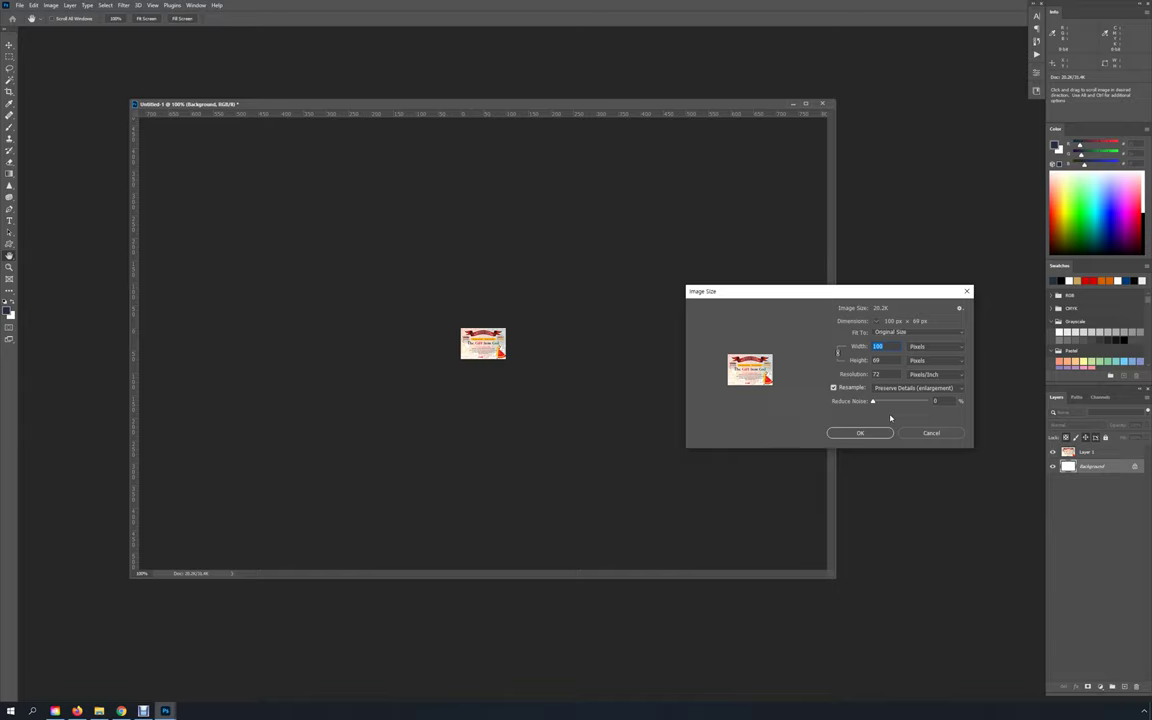
pyautogui.write('650')
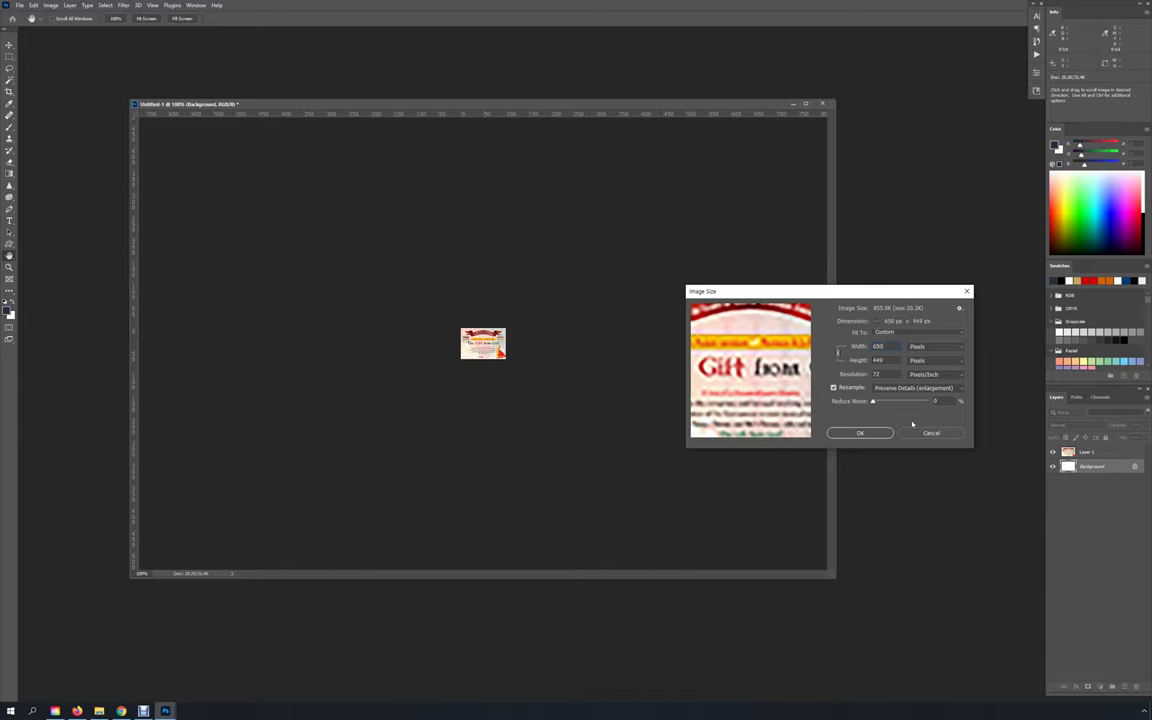
pyautogui.click(912, 435)
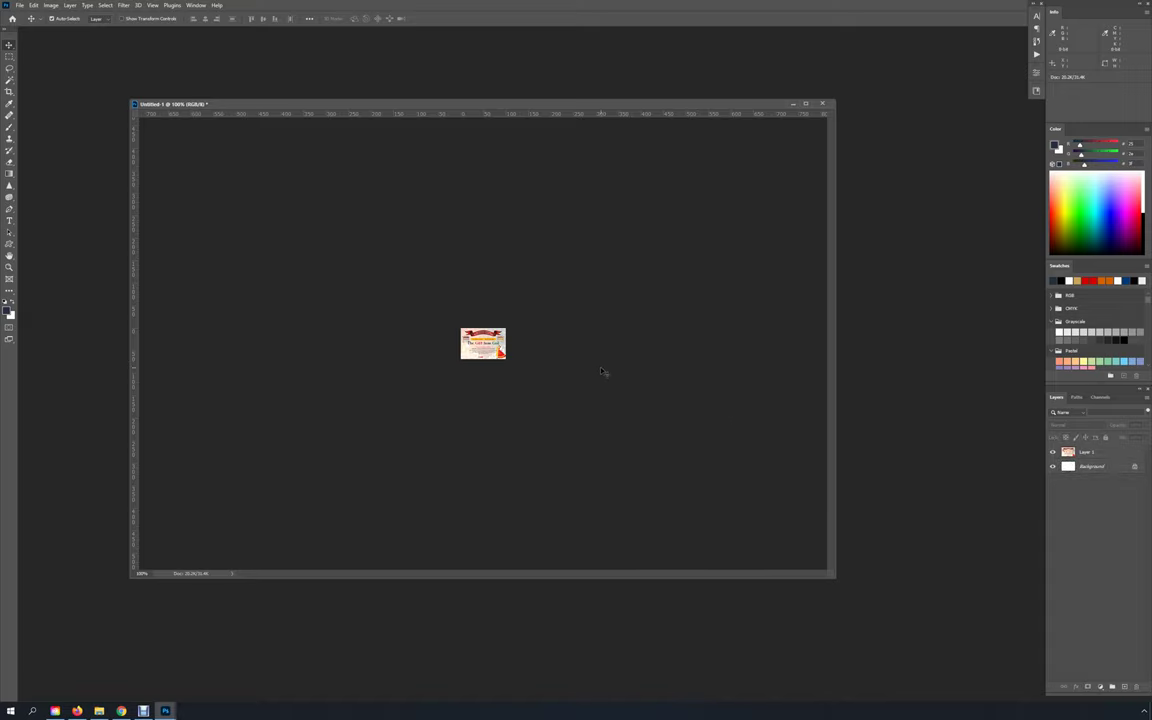
pyautogui.hotkey('ctrl', 'z')
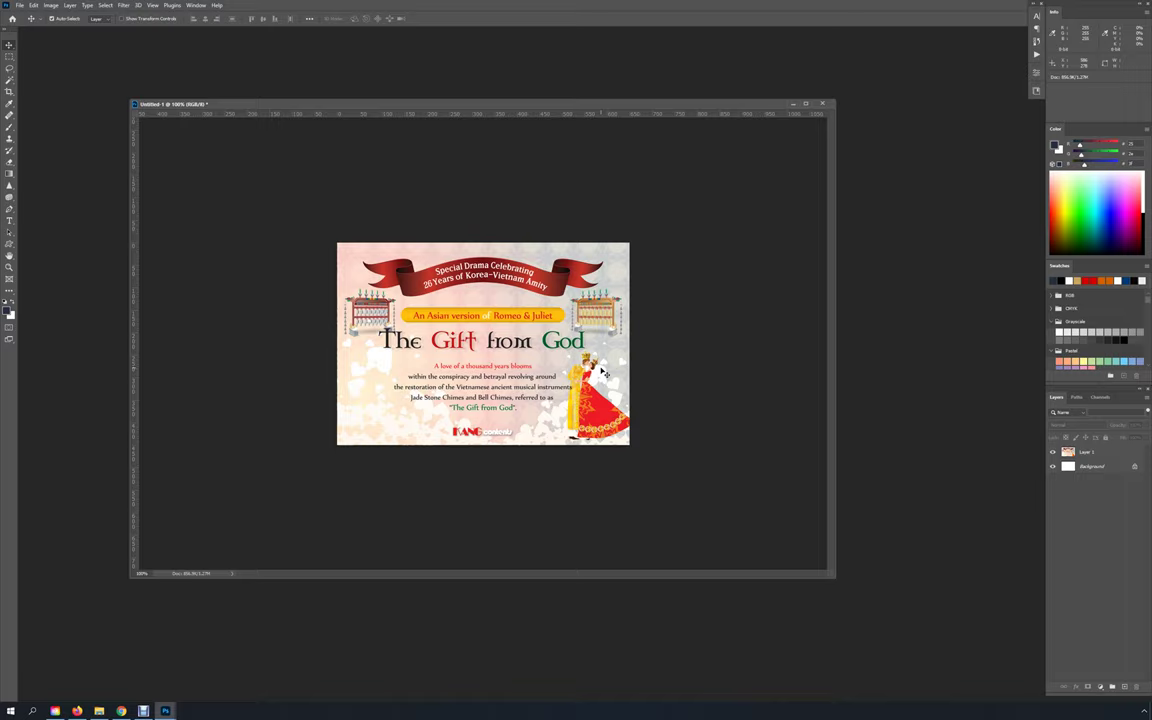